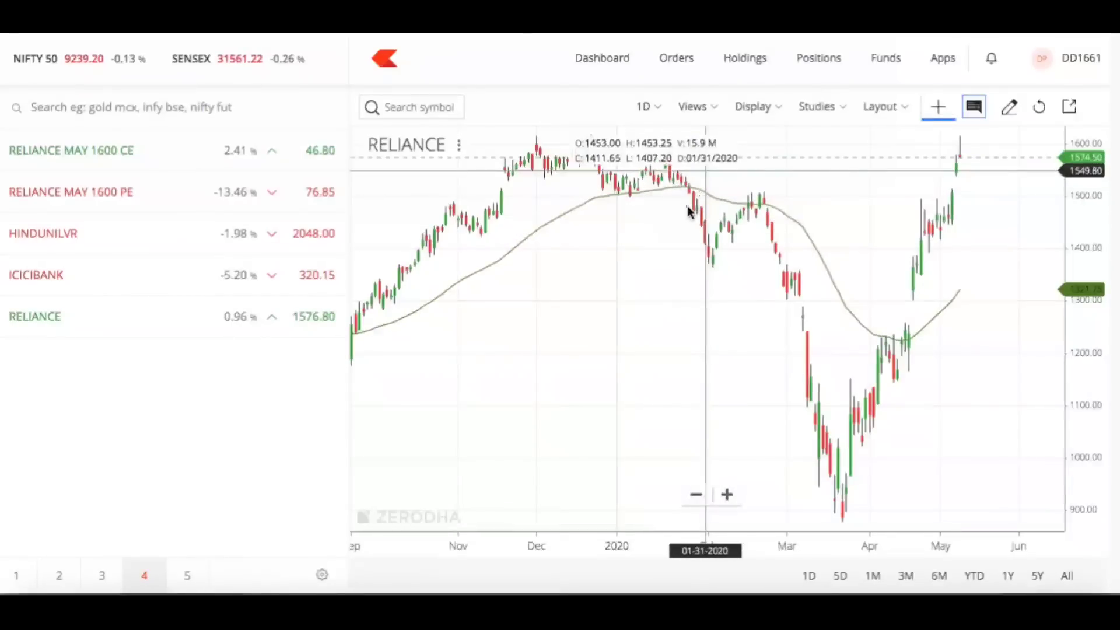
- Mark the late-January 2020 price area with on-screen ink and handwrite a note on the empty lower chart area
mouse_move(703, 187)
mouse_down()
mouse_move(687, 175)
mouse_move(679, 213)
mouse_up()
mouse_move(476, 339)
mouse_down()
mouse_move(506, 340)
mouse_move(545, 299)
mouse_move(585, 320)
mouse_up()
drag(474, 433, 501, 461)
mouse_move(506, 396)
mouse_down()
mouse_move(558, 425)
mouse_move(596, 395)
mouse_move(655, 375)
mouse_up()
mouse_move(565, 470)
mouse_down()
mouse_move(569, 511)
mouse_move(618, 472)
mouse_move(706, 445)
mouse_up()
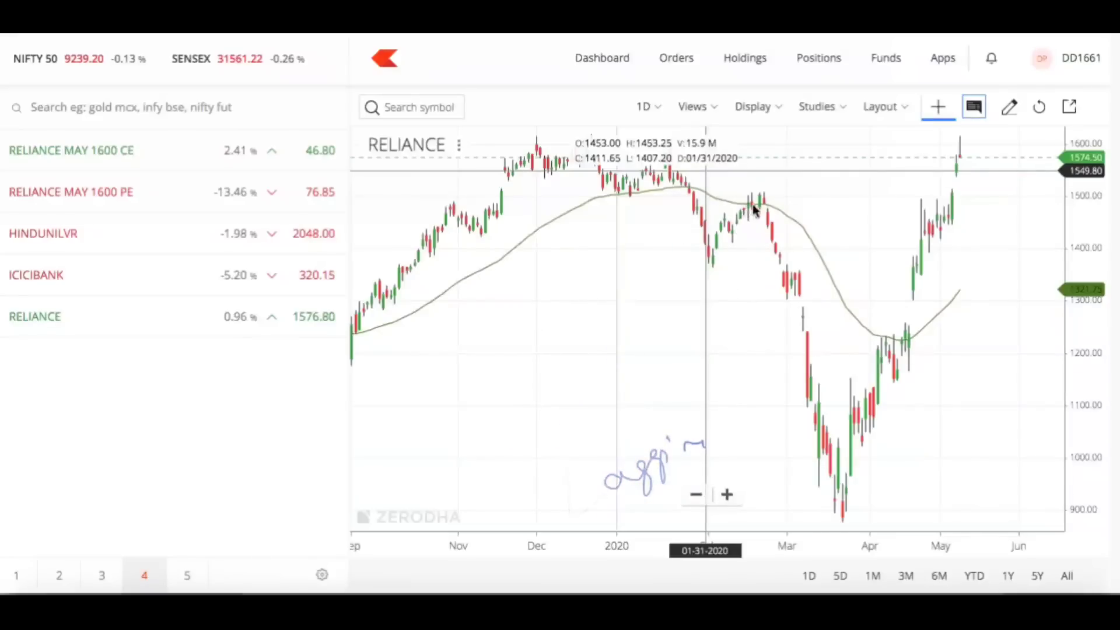
- Trace the moving average's fall after February 2020 with on-screen ink and mark the rebound from the March low into May
mouse_move(767, 211)
mouse_down()
mouse_move(800, 230)
mouse_move(853, 327)
mouse_up()
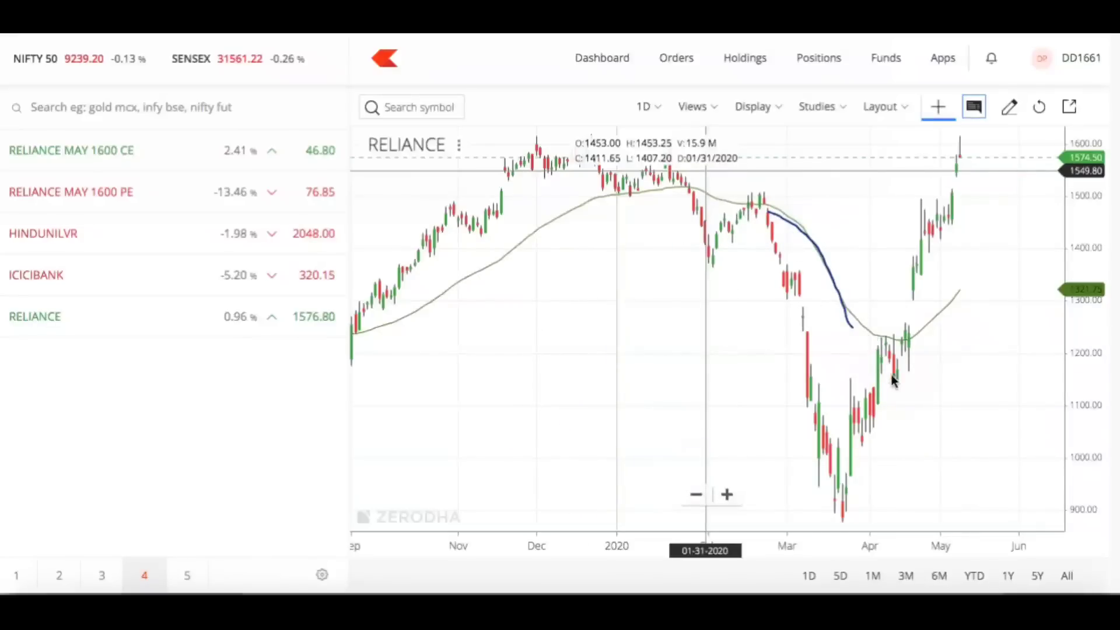
mouse_move(838, 439)
mouse_down()
mouse_move(845, 457)
mouse_move(933, 239)
mouse_up()
mouse_move(875, 330)
mouse_down()
mouse_move(901, 348)
mouse_move(979, 279)
mouse_up()
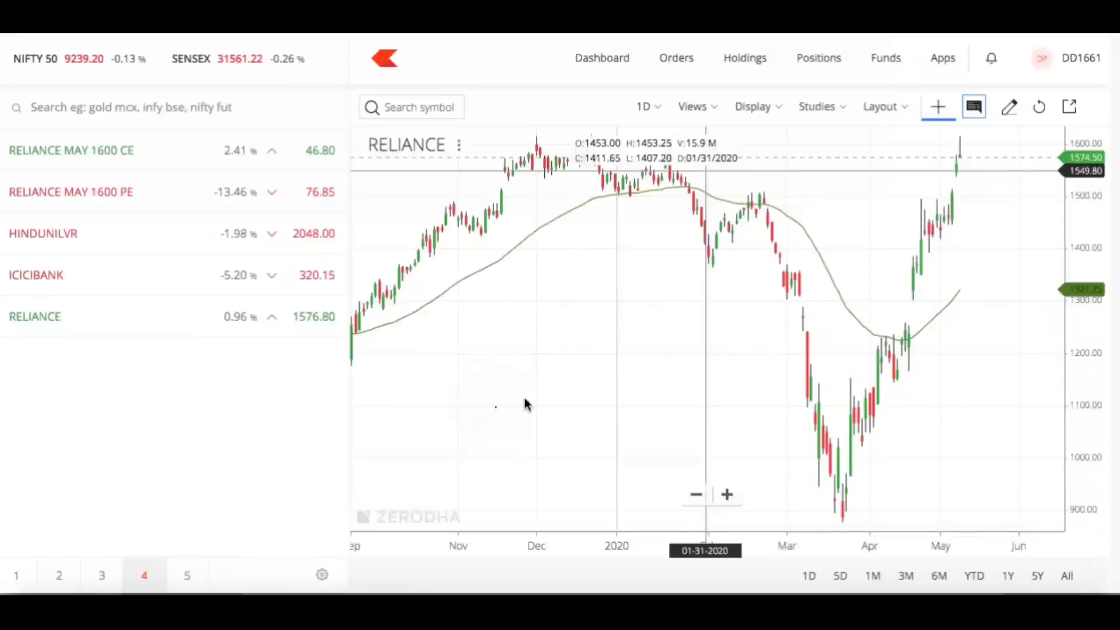
drag(437, 363, 517, 364)
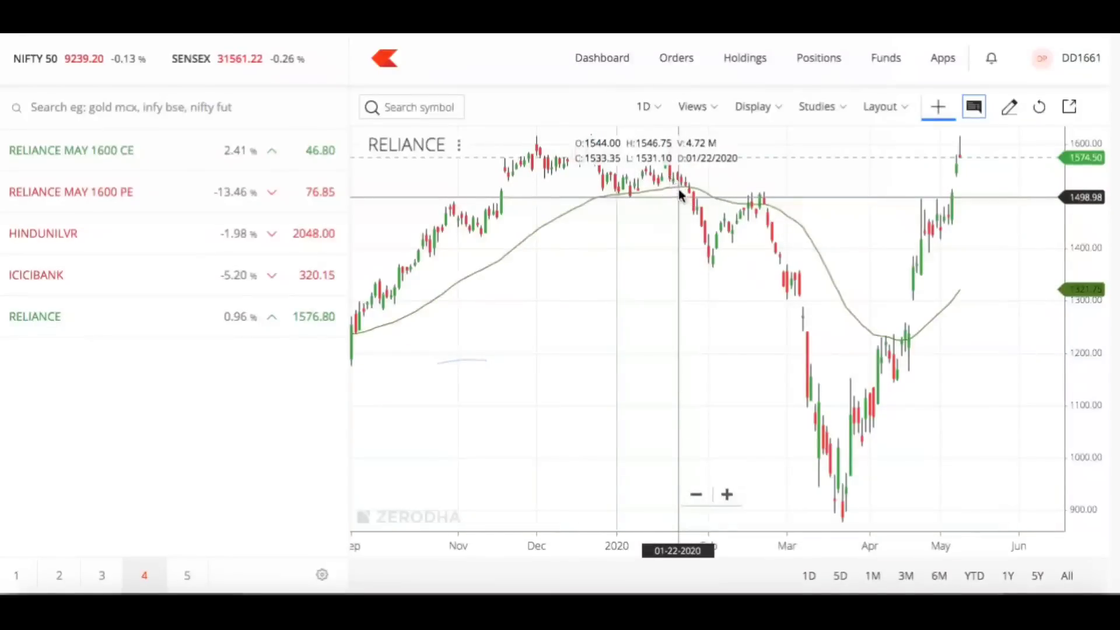
- Circle the late-January 2020 break below the moving average, handwrite "Downt", and trace the price declines through March
drag(624, 192, 696, 204)
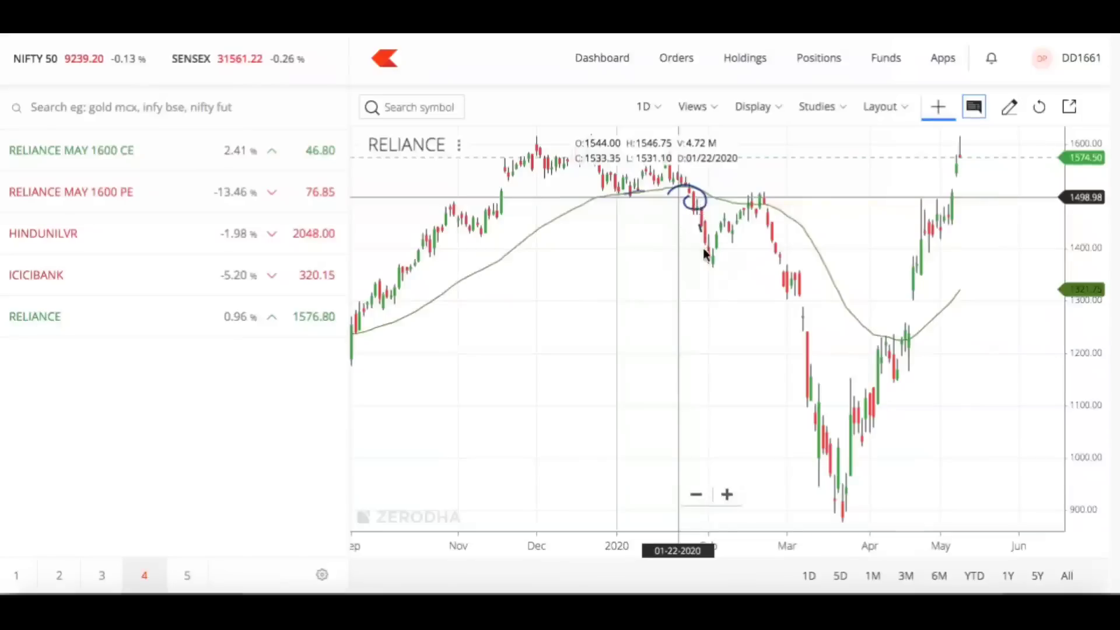
mouse_move(579, 290)
mouse_down()
mouse_move(613, 315)
mouse_move(688, 320)
mouse_move(708, 305)
mouse_move(722, 323)
mouse_up()
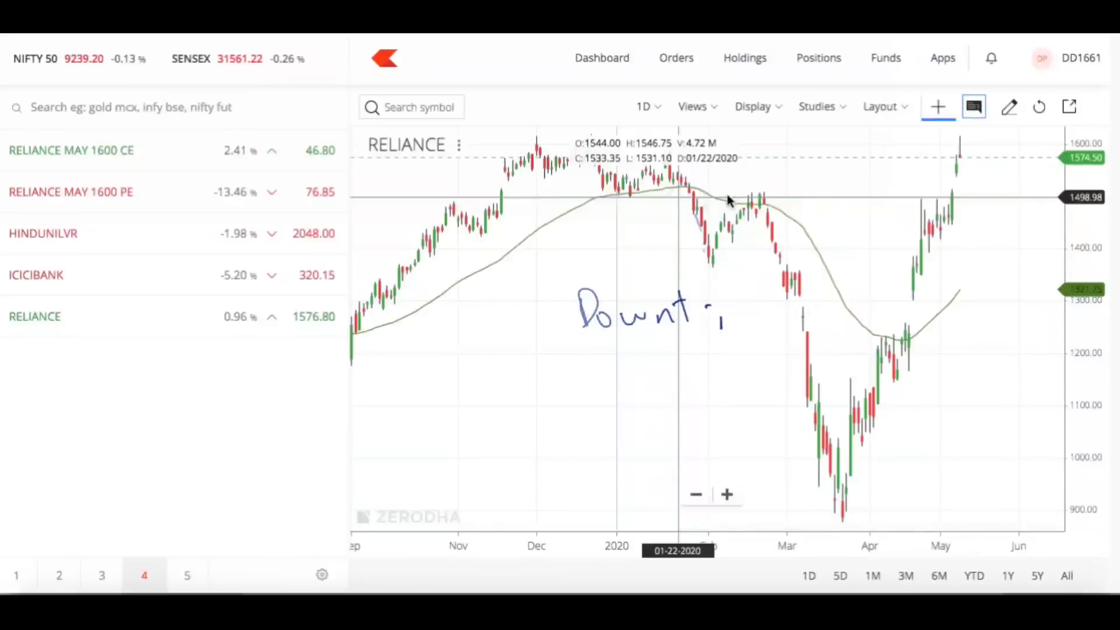
mouse_move(694, 198)
mouse_down()
mouse_move(707, 242)
mouse_move(695, 198)
mouse_move(741, 269)
mouse_up()
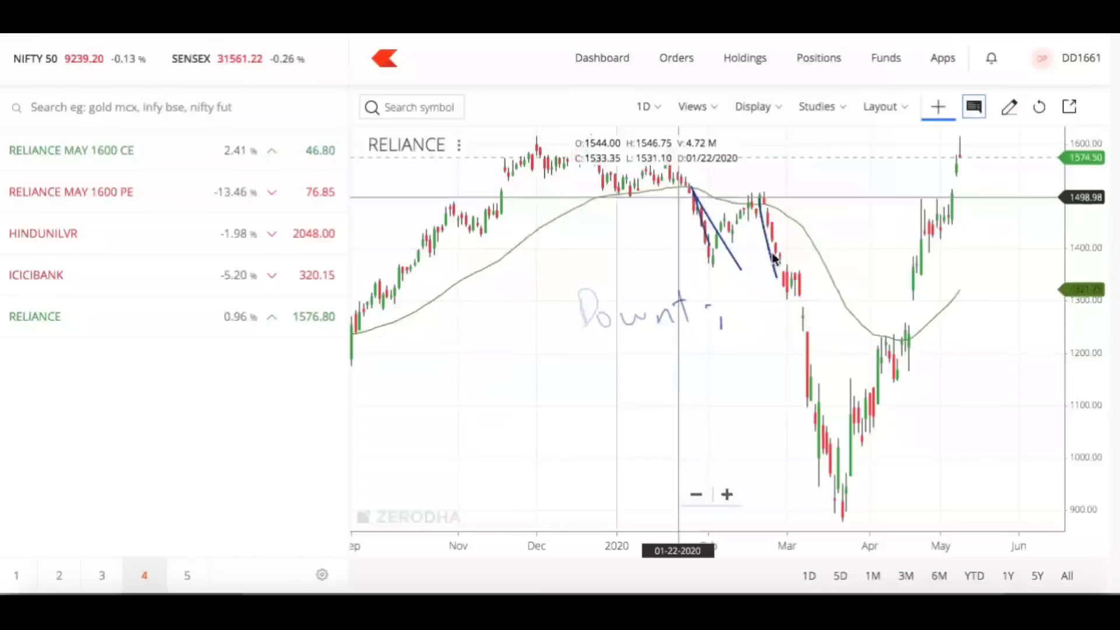
drag(758, 198, 816, 436)
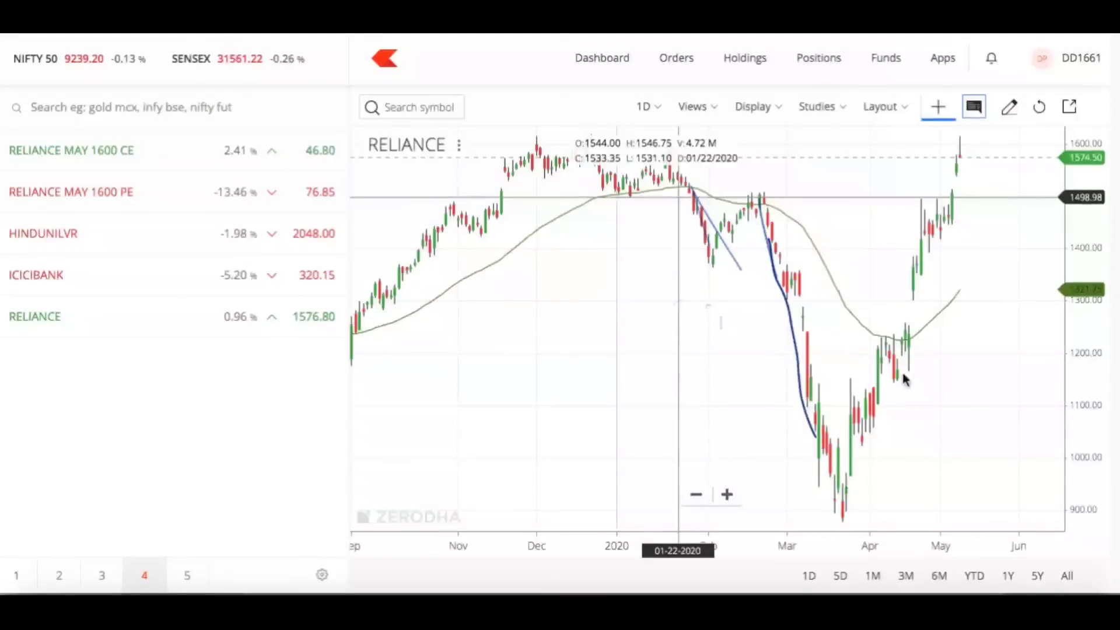
- Mark where price crosses above the moving average in April 2020 and handwrite an uptrend note beside the May candles
click(895, 360)
mouse_move(907, 337)
mouse_down()
mouse_move(888, 335)
mouse_move(948, 359)
mouse_move(994, 357)
mouse_up()
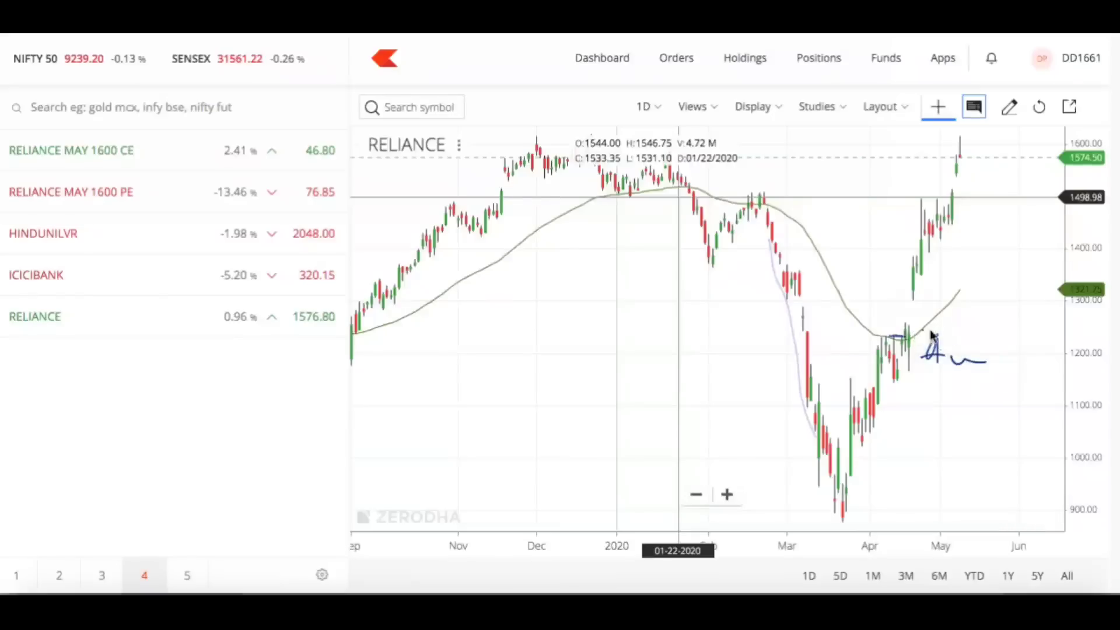
drag(930, 276, 916, 300)
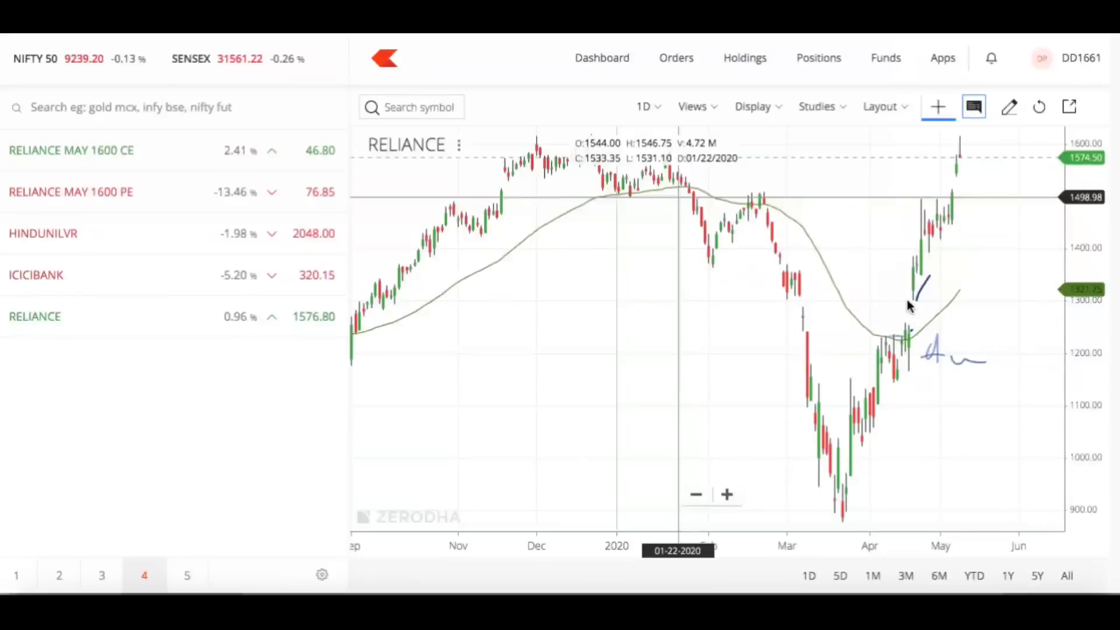
drag(983, 231, 1000, 221)
mouse_move(995, 252)
mouse_down()
mouse_move(995, 275)
mouse_move(1030, 250)
mouse_move(1077, 271)
mouse_up()
click(1046, 271)
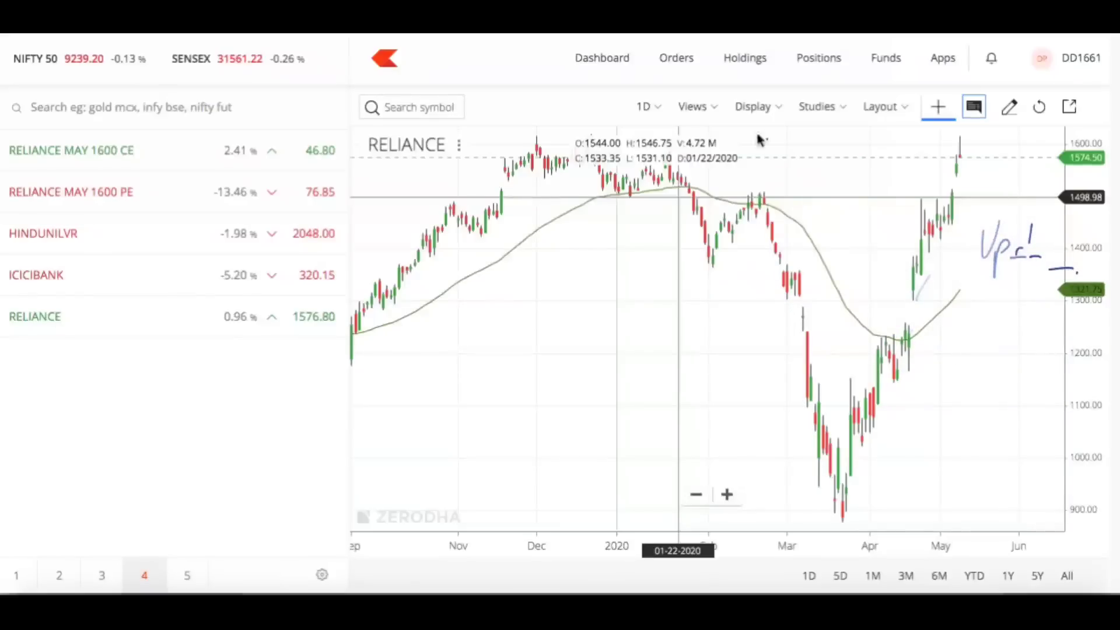
- Circle the 1D timeframe, trace the April–May rise, and handwrite "Up" above and "D" below the moving average
mouse_move(657, 101)
mouse_down()
mouse_move(623, 112)
mouse_move(668, 87)
mouse_up()
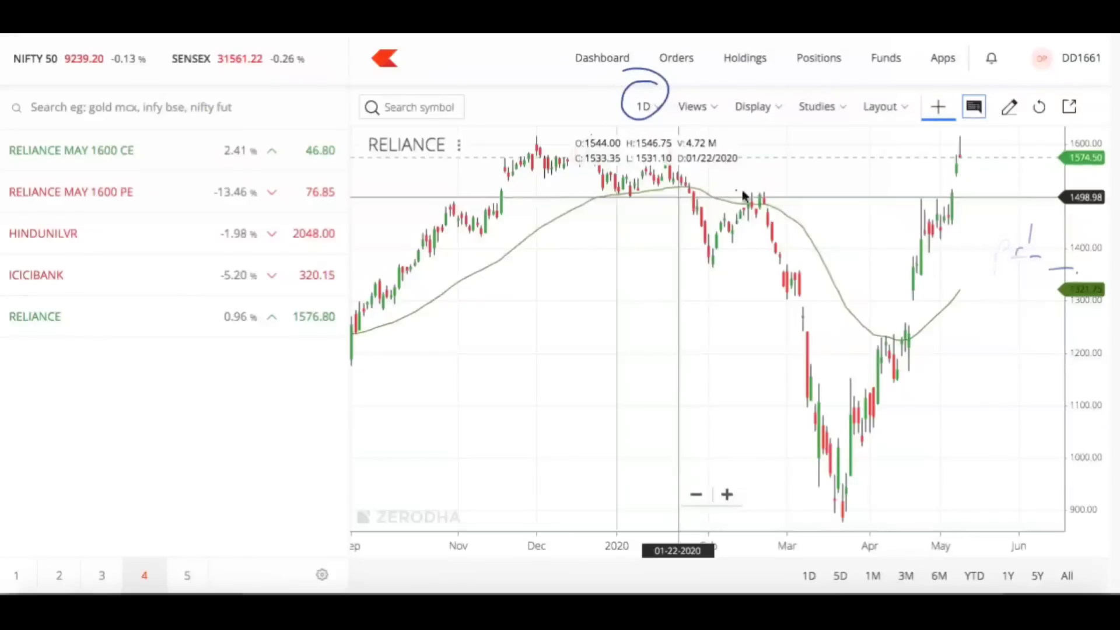
drag(922, 296, 990, 175)
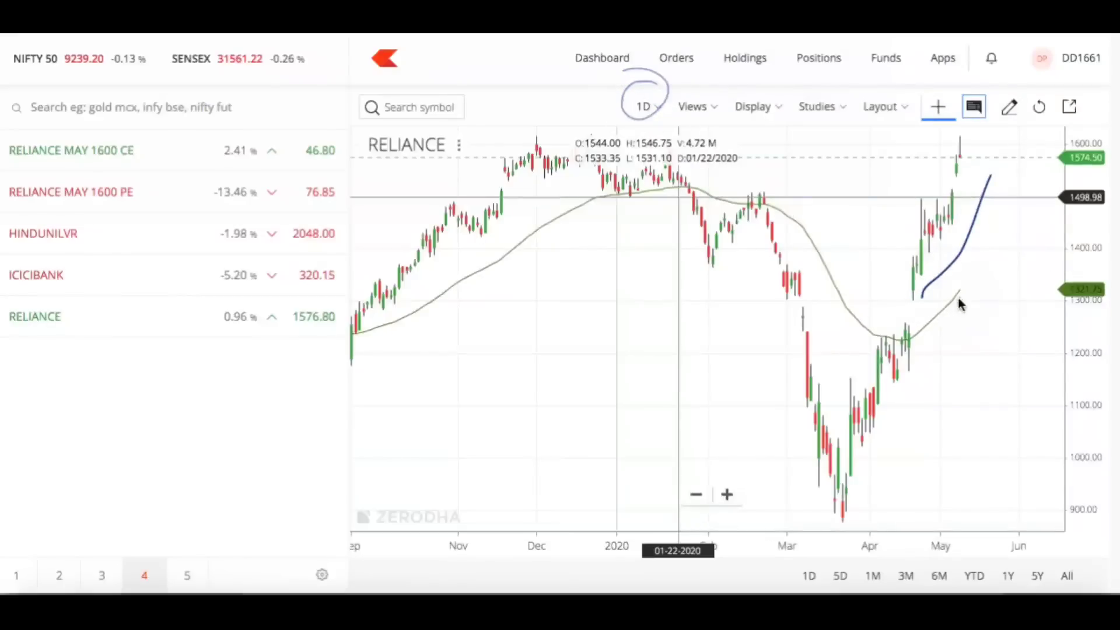
mouse_move(918, 411)
mouse_down()
mouse_move(928, 372)
mouse_move(913, 410)
mouse_up()
mouse_move(928, 234)
mouse_down()
mouse_move(930, 274)
mouse_move(944, 234)
mouse_move(960, 297)
mouse_up()
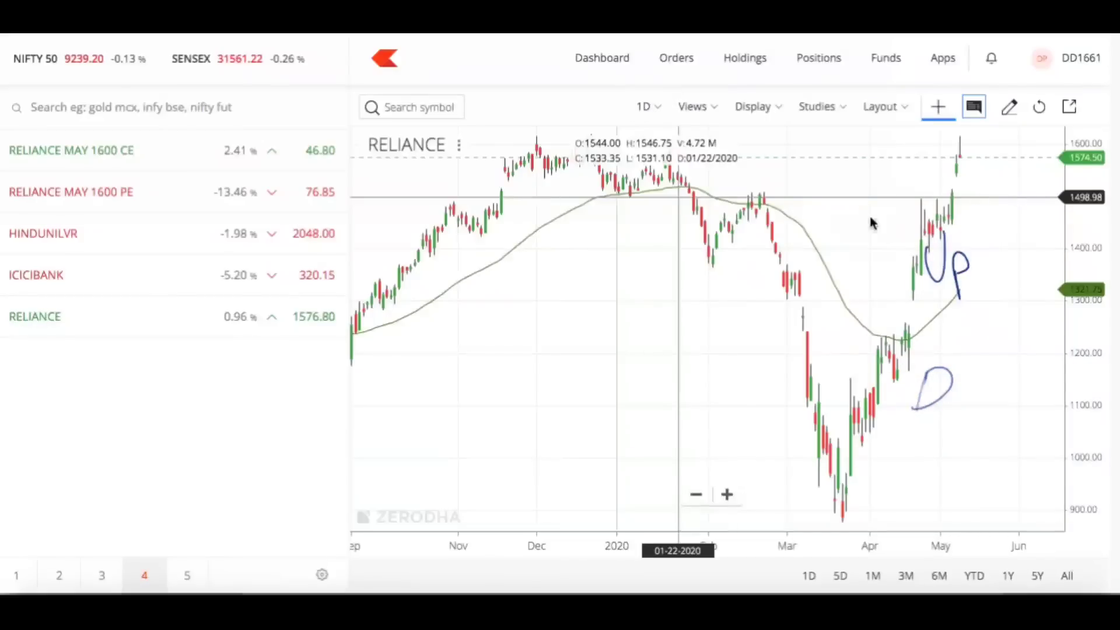
- Set the period of the exponential moving average on the RELIANCE chart to 200
right_click(839, 287)
click(875, 299)
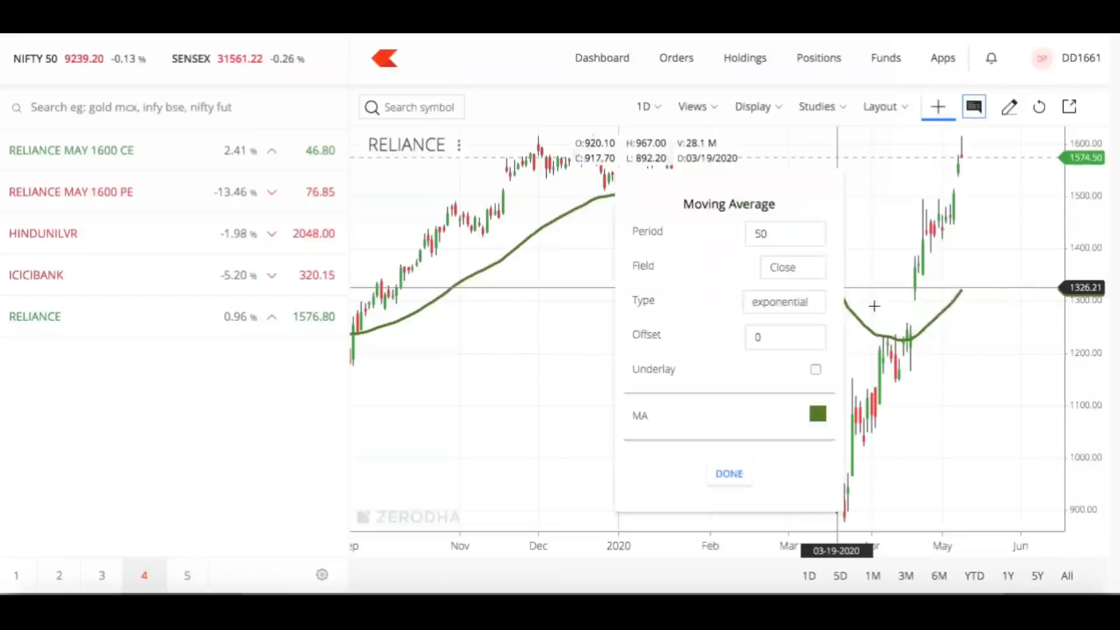
double_click(779, 228)
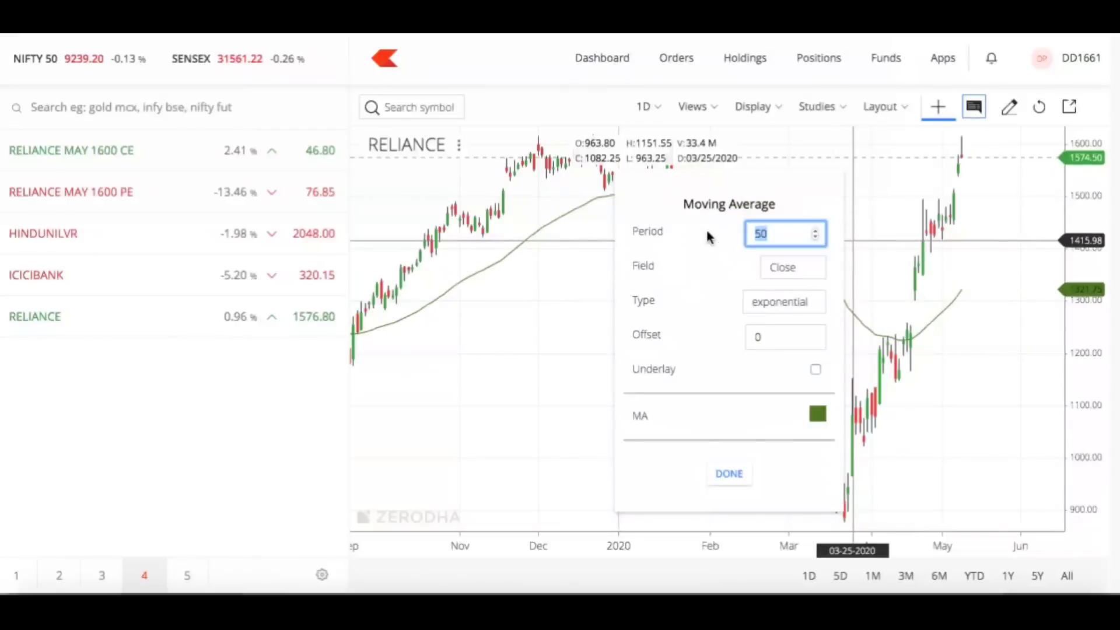
text(200)
click(729, 475)
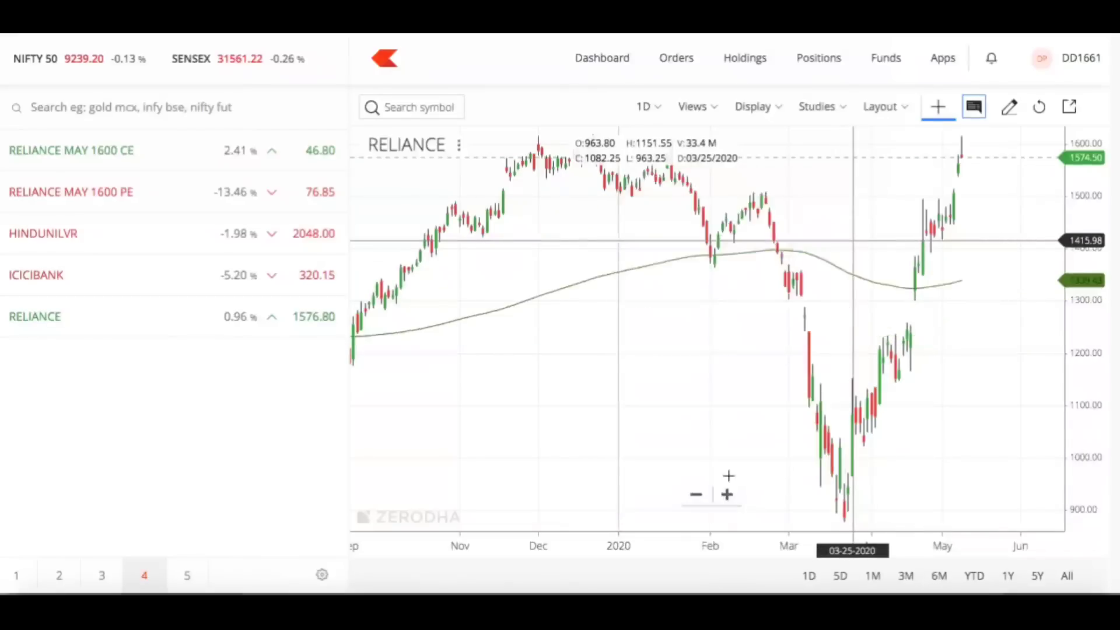
- Mark the August to October 2019 crossings of the 200-period average and handwrite "Uptr" beside the April–May 2020 rally
click(696, 495)
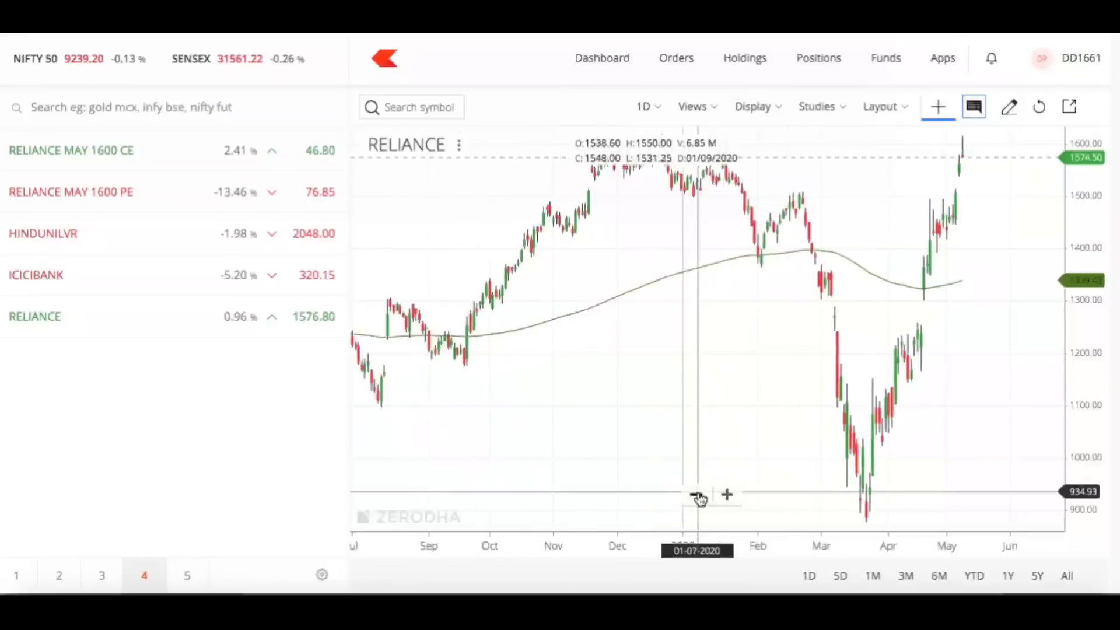
click(696, 495)
click(696, 495)
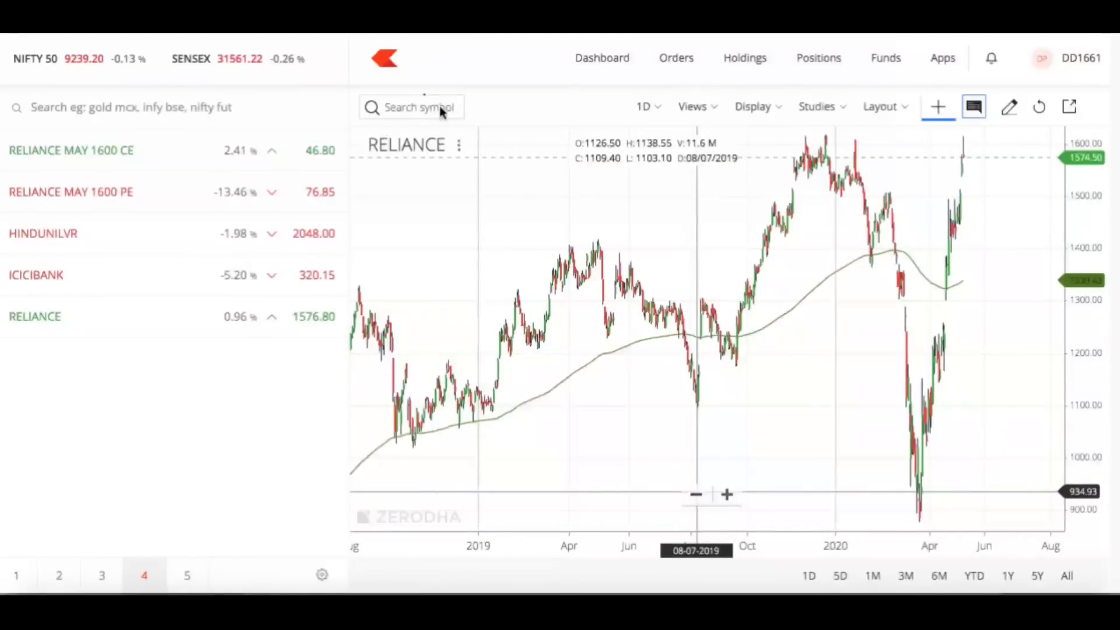
drag(673, 337, 682, 368)
drag(778, 233, 811, 209)
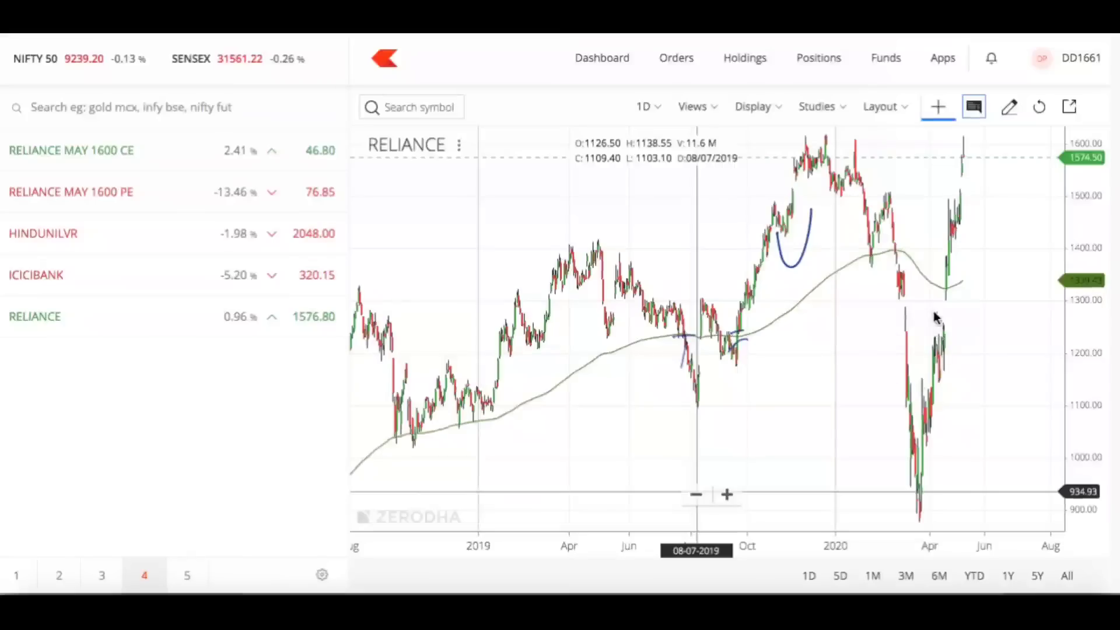
drag(972, 320, 968, 388)
drag(951, 350, 973, 320)
mouse_move(963, 236)
mouse_down()
mouse_move(978, 255)
mouse_move(1026, 233)
mouse_move(1048, 248)
mouse_up()
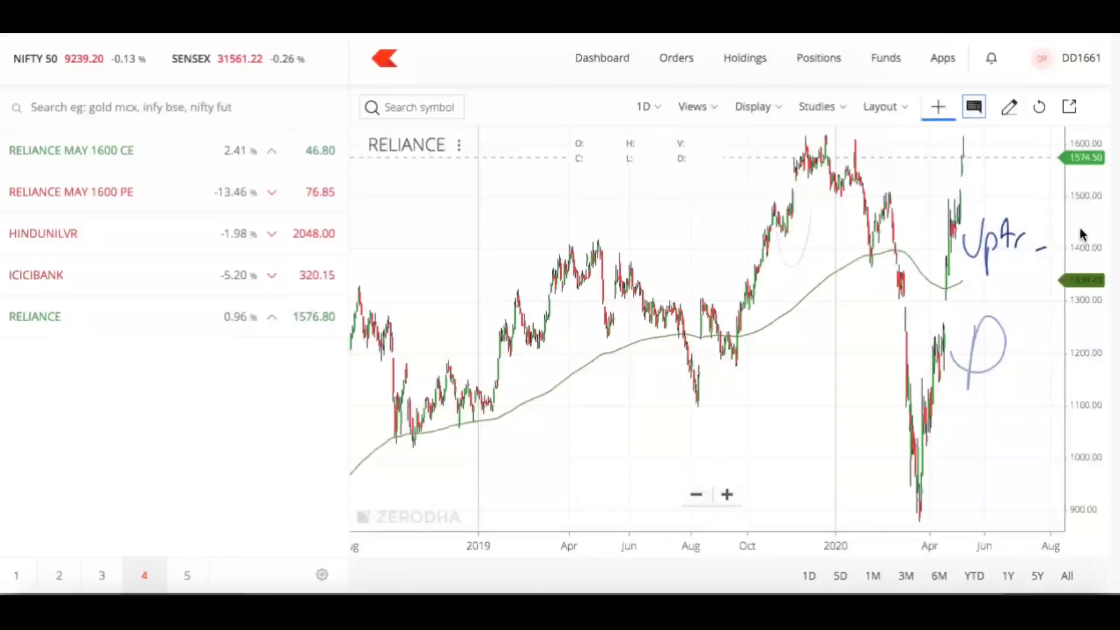
- Switch to the moving averages presentation and circle "Price above and below" and "Crossover of moving averages" on slide 5
click(891, 592)
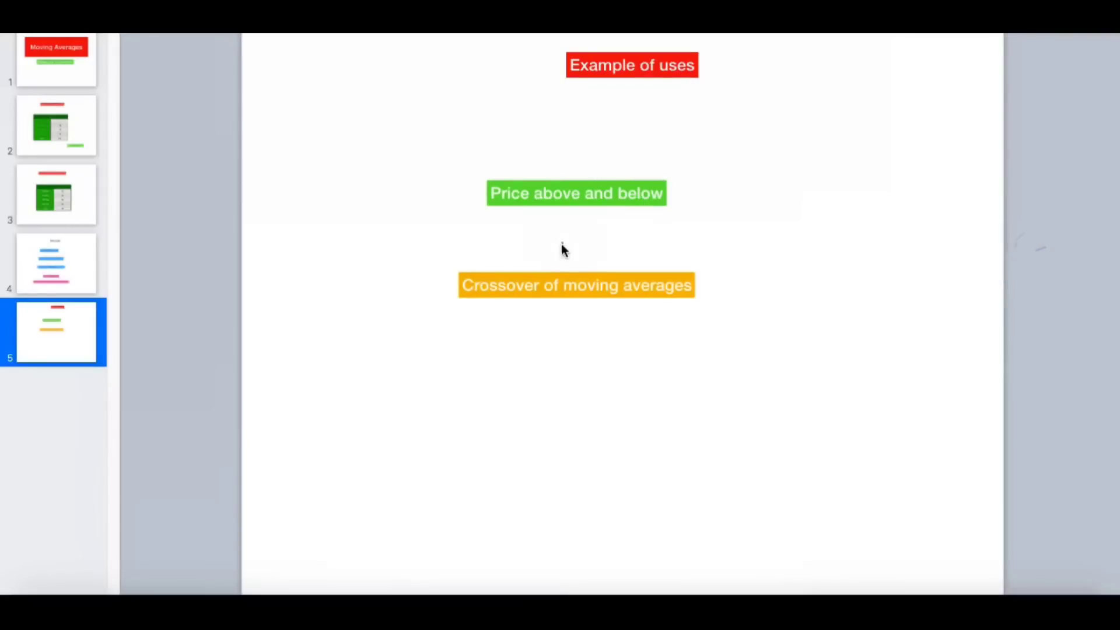
mouse_move(656, 167)
mouse_down()
mouse_move(523, 213)
mouse_move(531, 152)
mouse_up()
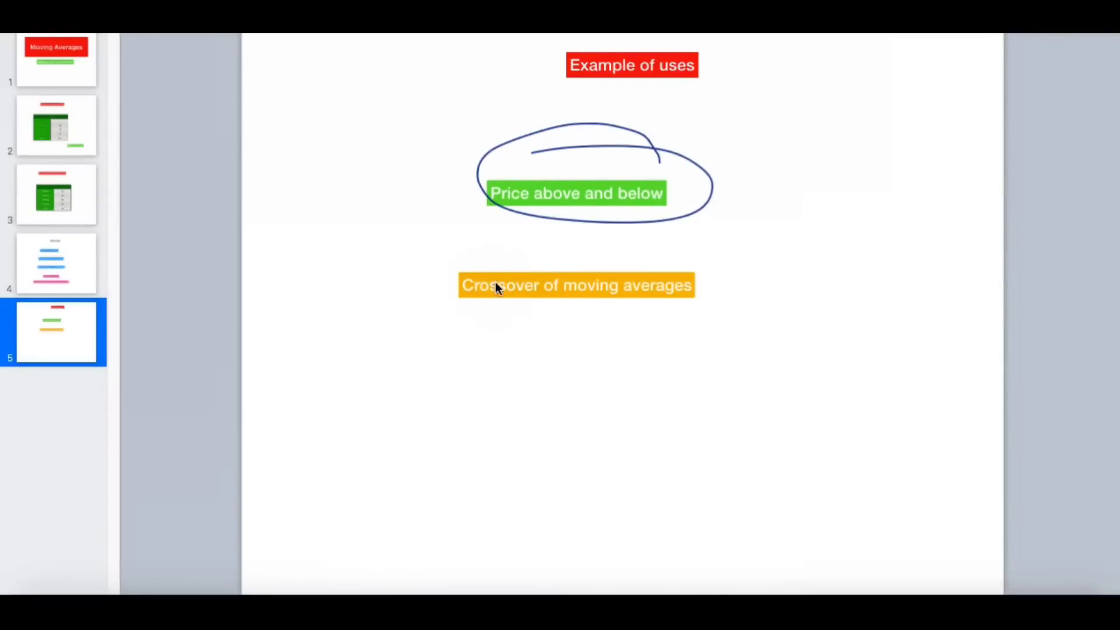
mouse_move(498, 249)
mouse_down()
mouse_move(573, 325)
mouse_move(488, 222)
mouse_move(456, 245)
mouse_up()
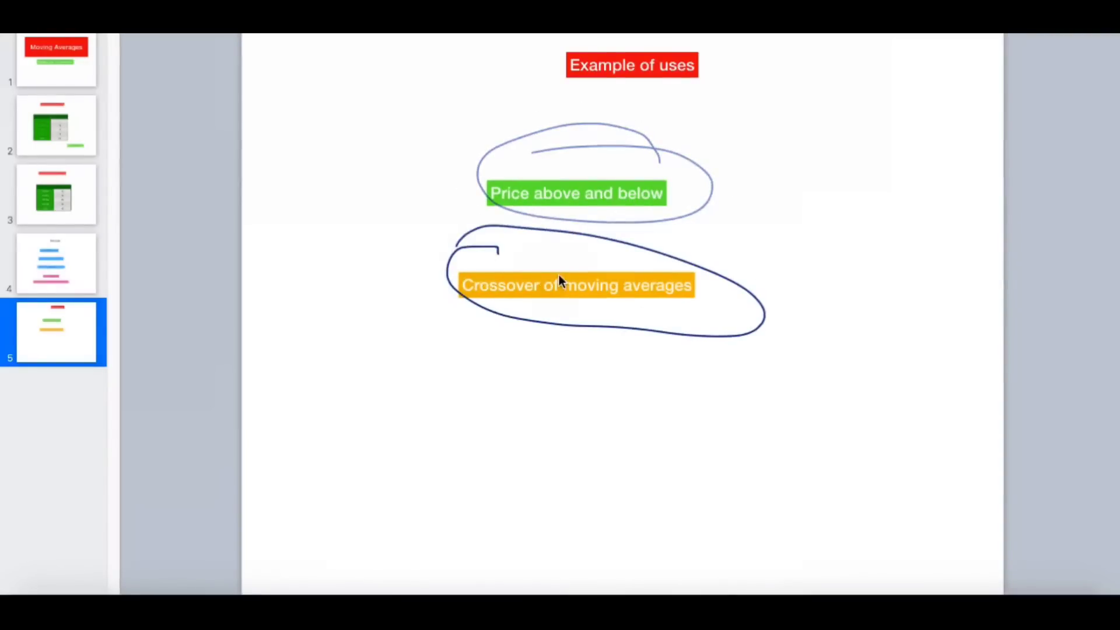
- Handwrite "2 MA" below the crossover heading, sketch two crossing curves beside it, and mark their intersection
mouse_move(484, 393)
mouse_down()
mouse_move(488, 438)
mouse_move(524, 431)
mouse_up()
mouse_move(560, 399)
mouse_down()
mouse_move(610, 418)
mouse_move(825, 367)
mouse_up()
mouse_move(687, 330)
mouse_down()
mouse_move(745, 388)
mouse_move(829, 437)
mouse_up()
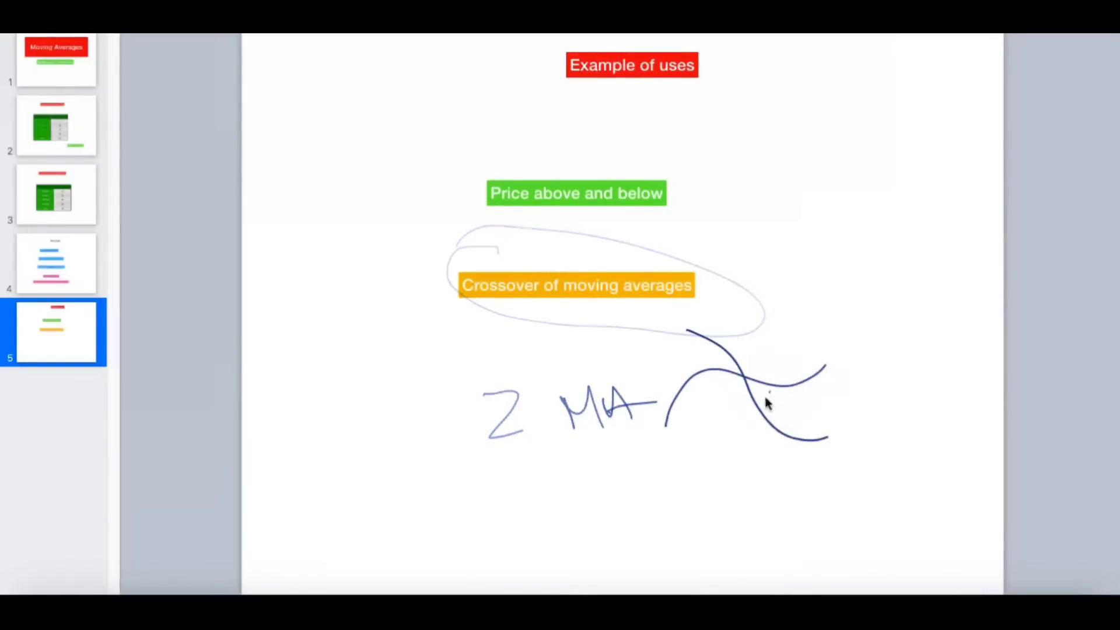
mouse_move(752, 362)
mouse_down()
mouse_move(726, 395)
mouse_move(766, 392)
mouse_up()
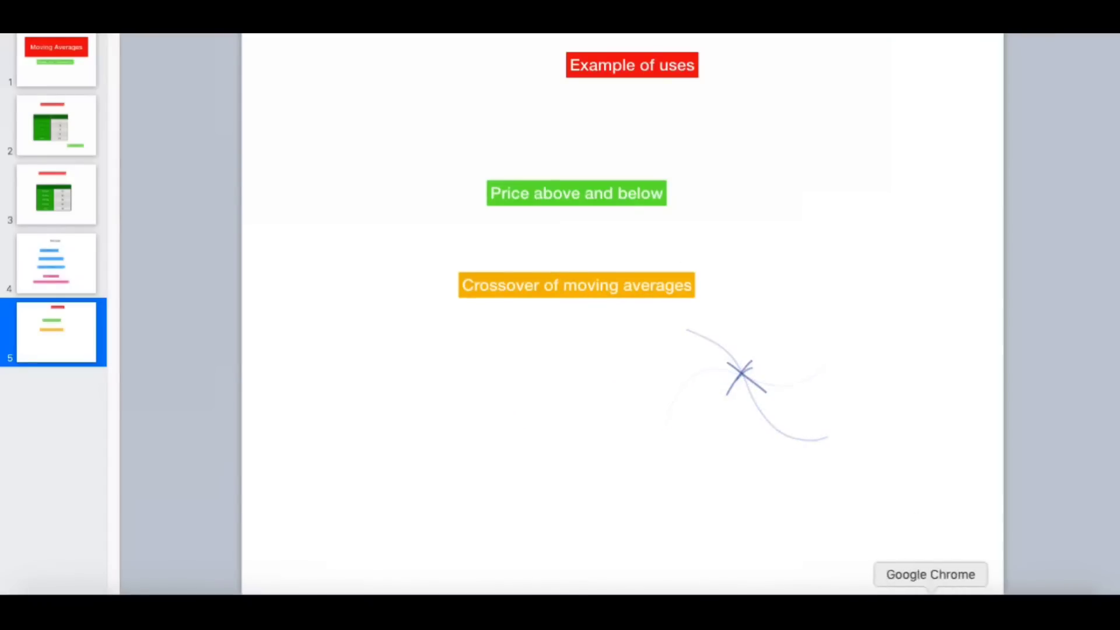
- Switch to the chart in Google Chrome and add a second Moving Average study with a period of 20
click(930, 587)
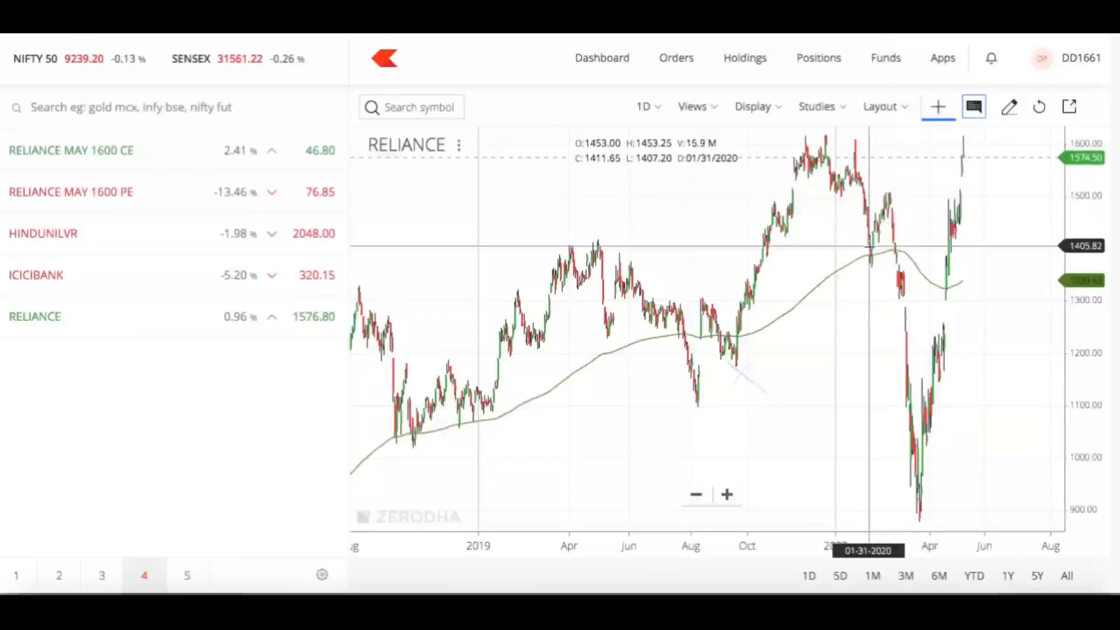
click(830, 119)
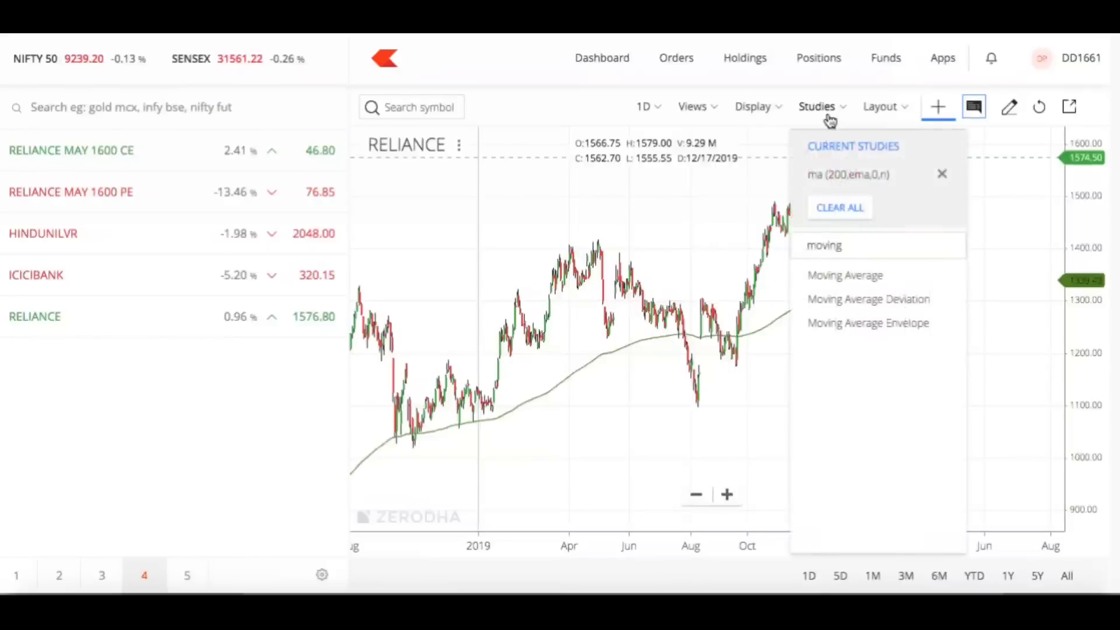
click(865, 276)
drag(782, 235, 713, 236)
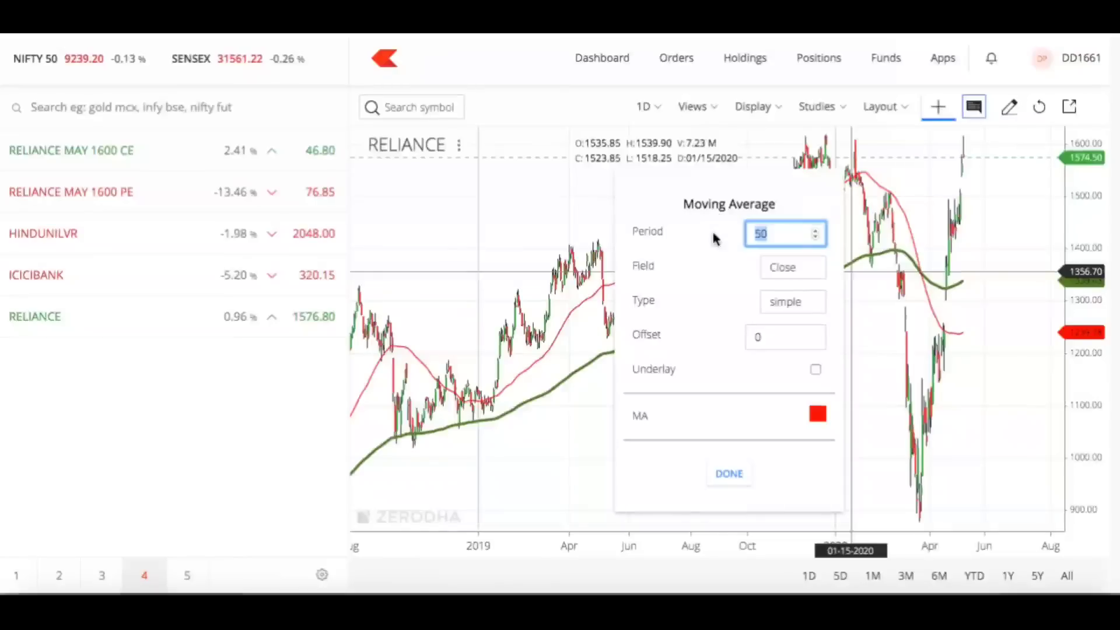
text(20)
- Colour the 20-period moving average blue, set its type to Exponential, and apply the settings
click(818, 420)
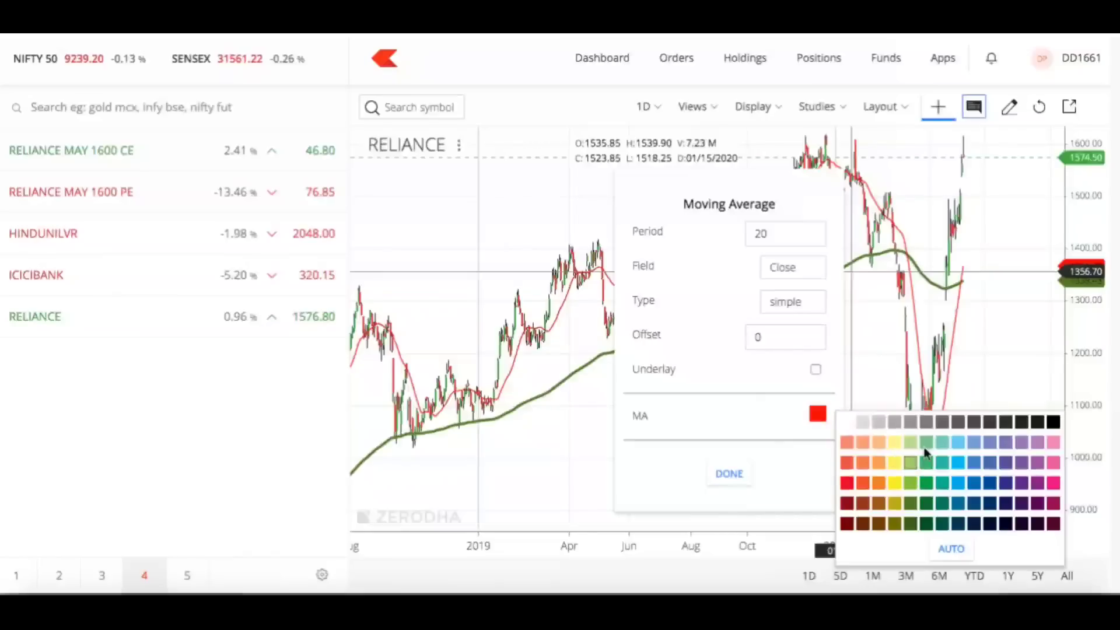
click(974, 463)
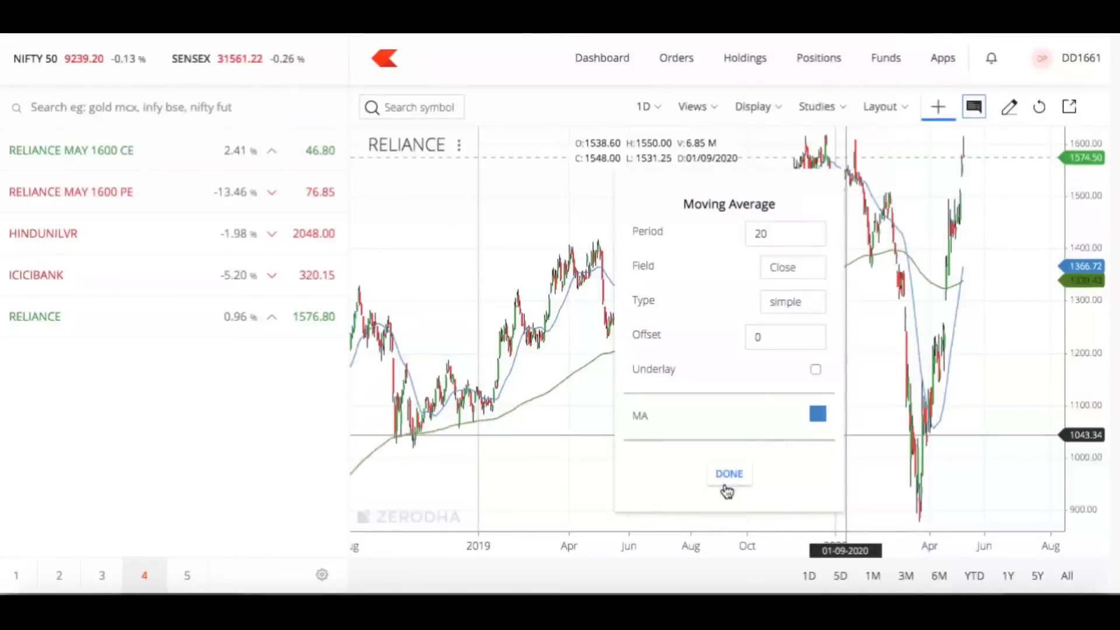
click(787, 308)
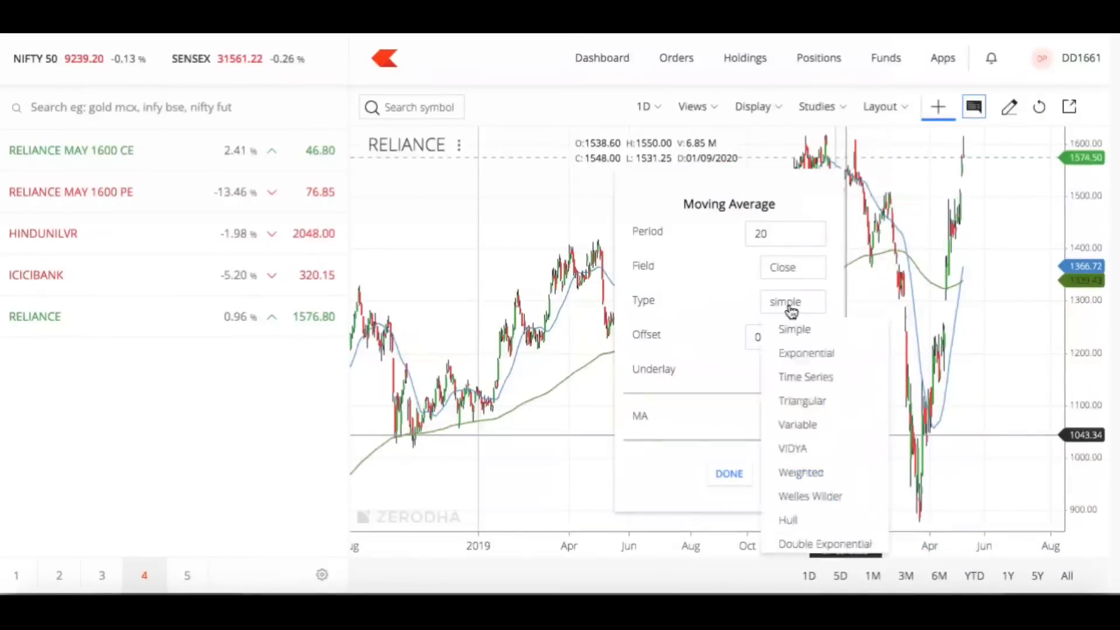
click(823, 353)
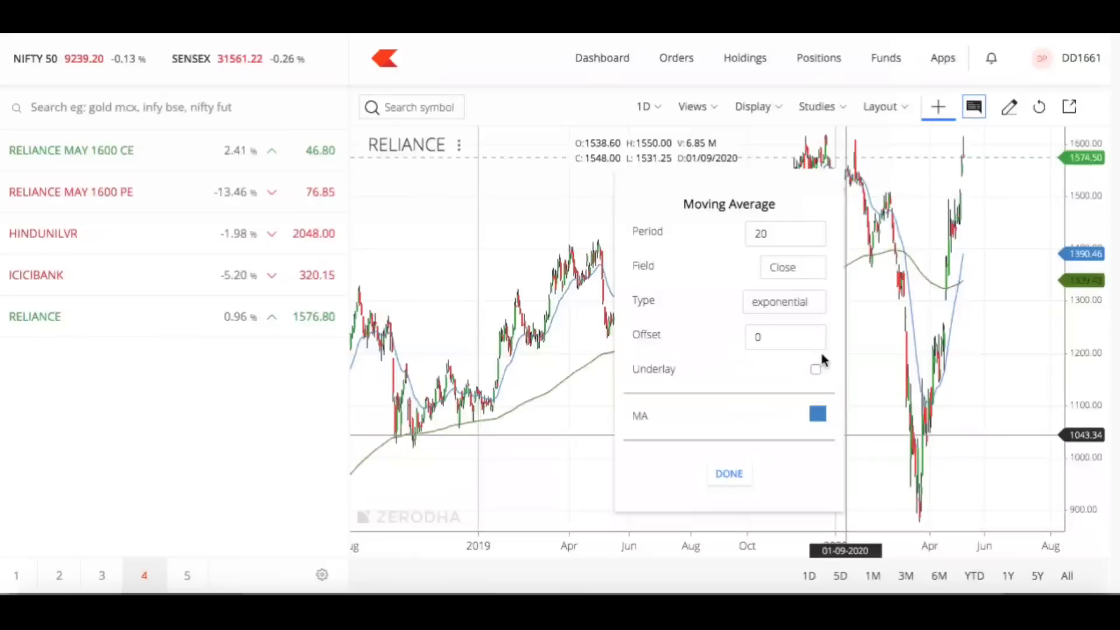
click(731, 473)
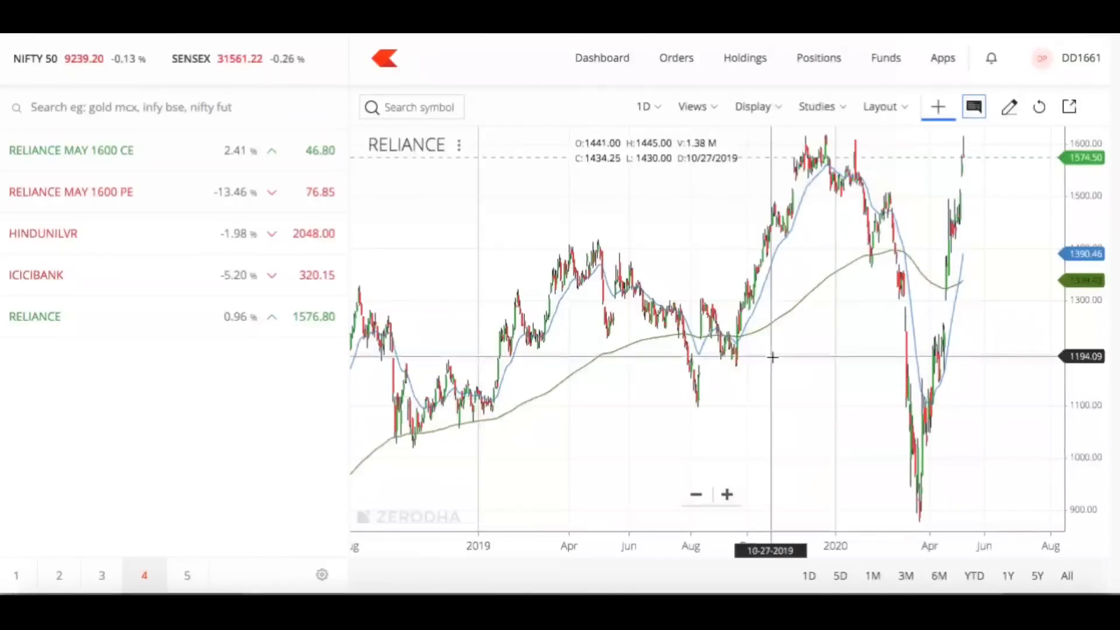
- Zoom in on mid-2019 to May 2020 and handwrite "S" beside the blue average and "L" beside the green one after the September 2019 crossover
drag(694, 326, 737, 325)
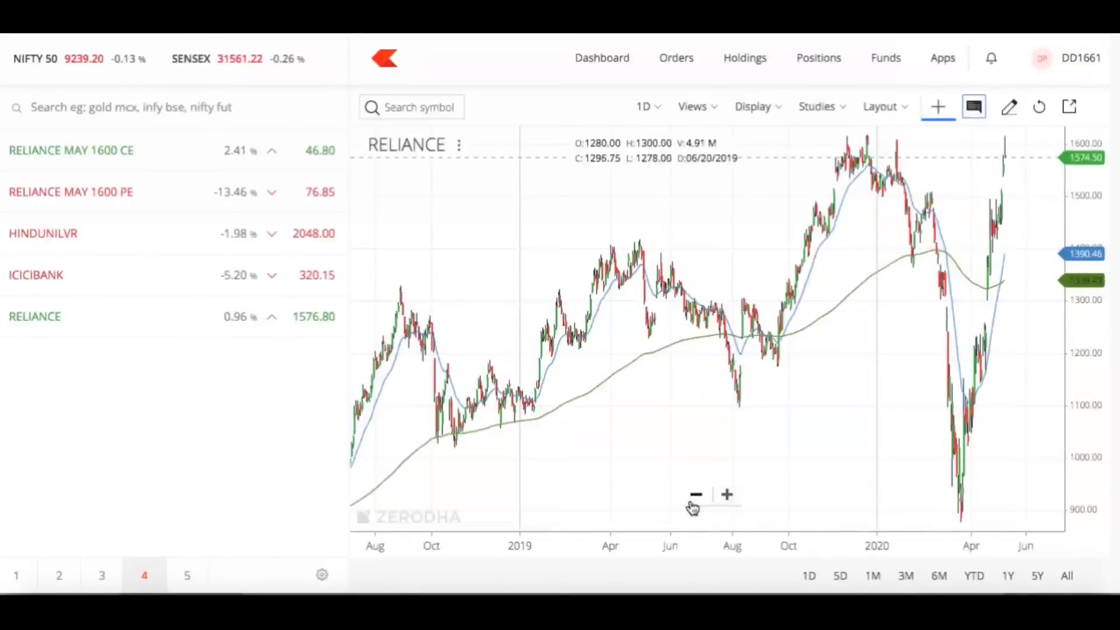
click(727, 496)
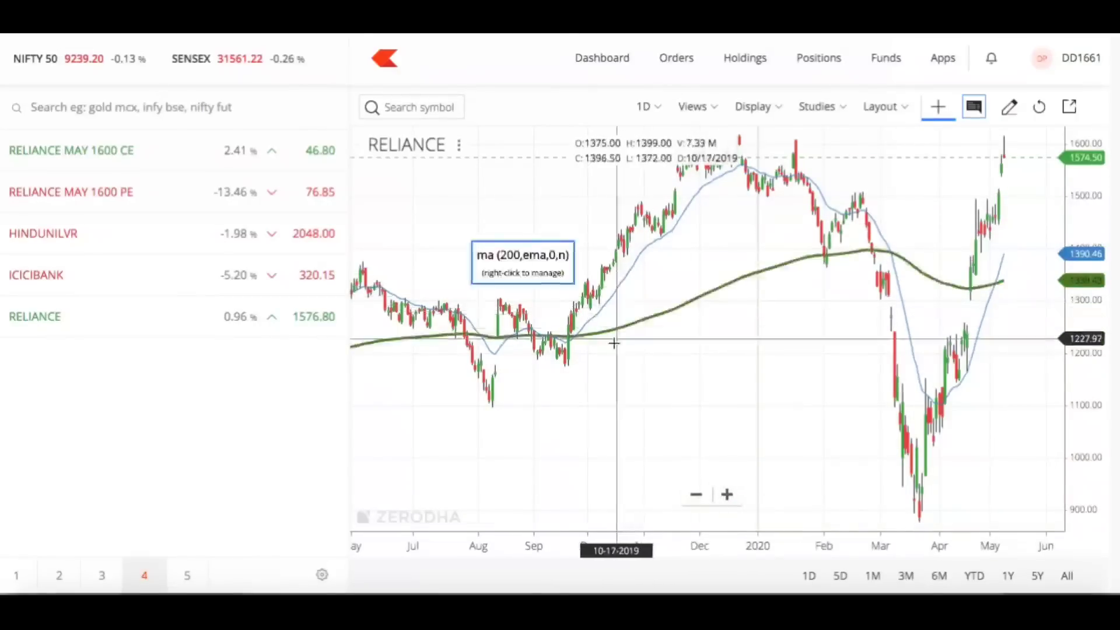
click(601, 373)
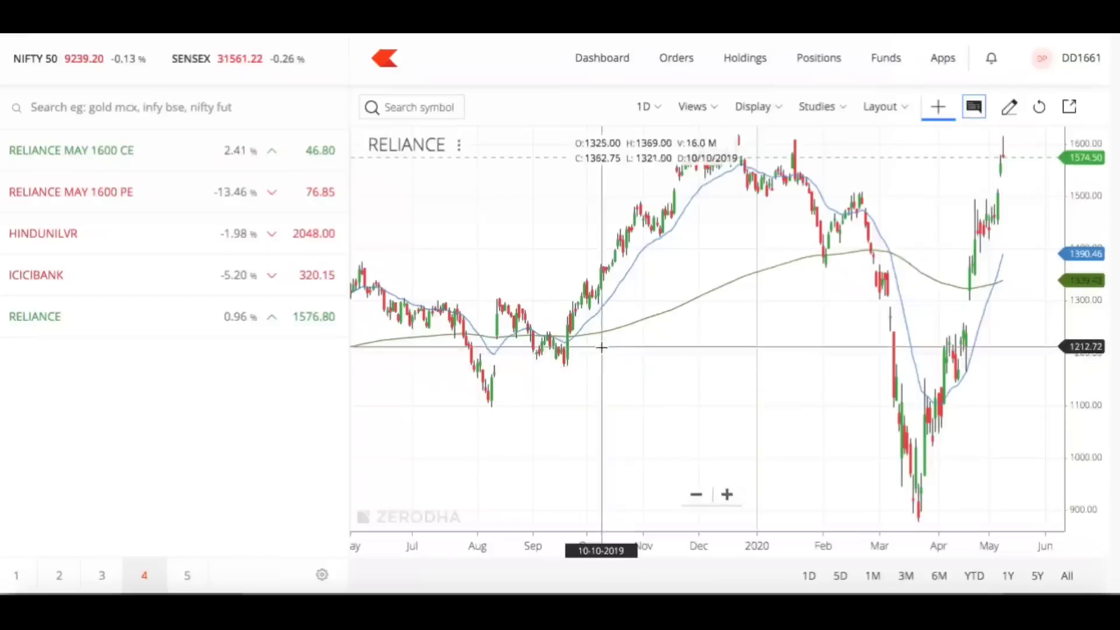
mouse_move(616, 325)
mouse_down()
mouse_move(613, 351)
mouse_move(635, 328)
mouse_up()
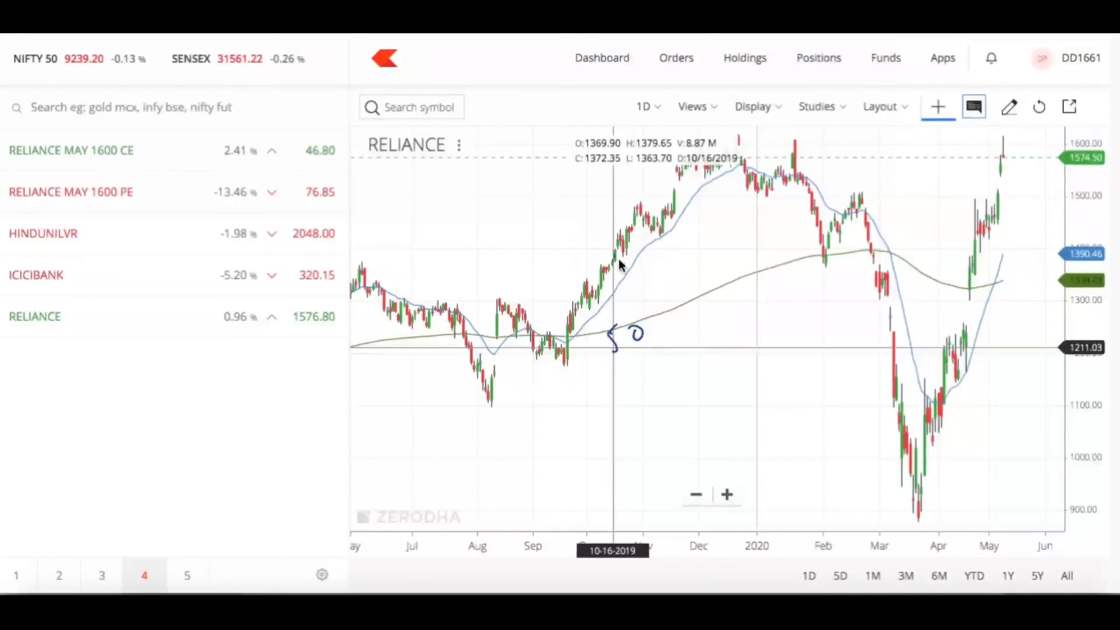
drag(635, 264, 663, 263)
click(572, 342)
drag(659, 323, 684, 353)
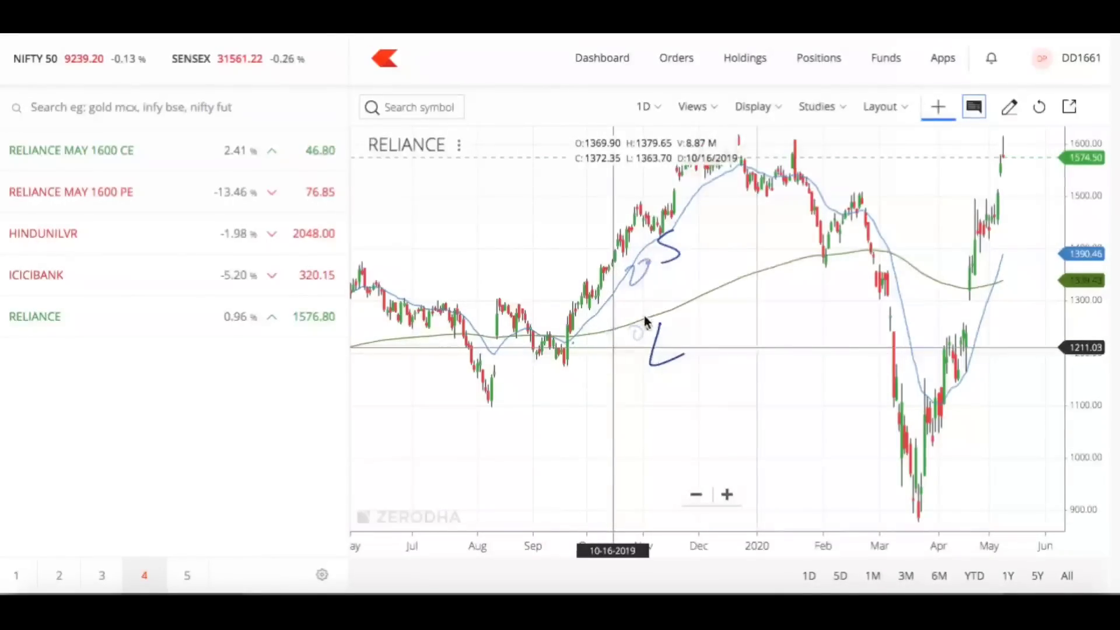
- Mark the rise after the September 2019 crossover, and annotate the March 2020 crossover with "20", "D" and a line along the fall
mouse_move(573, 337)
mouse_down()
mouse_move(640, 277)
mouse_move(657, 284)
mouse_up()
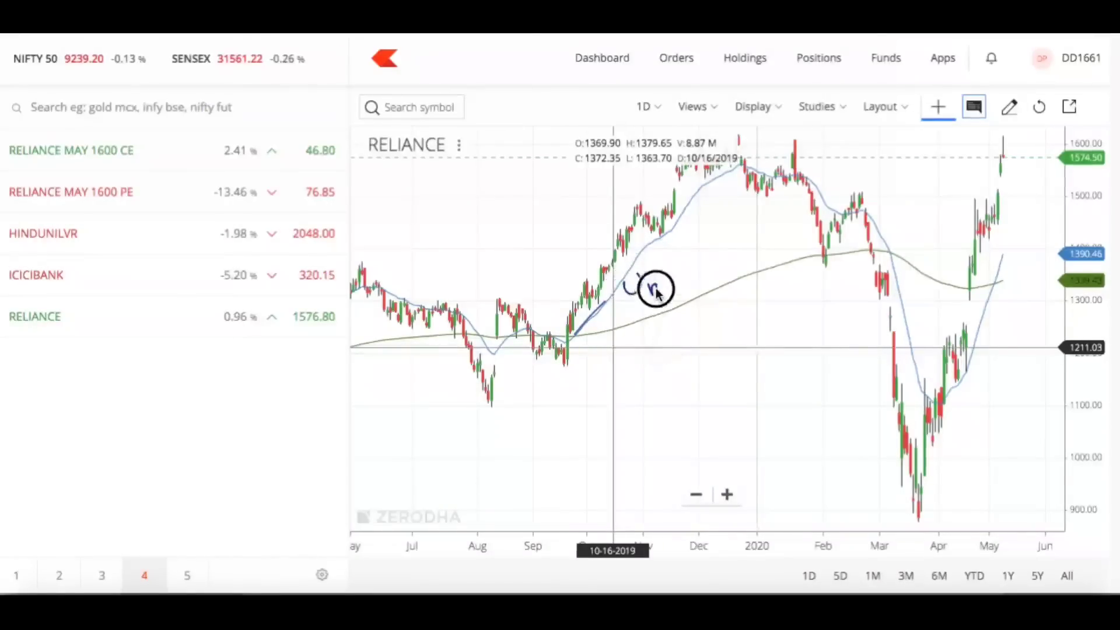
mouse_move(896, 243)
mouse_down()
mouse_move(881, 257)
mouse_move(897, 258)
mouse_move(898, 220)
mouse_move(918, 230)
mouse_move(908, 283)
mouse_move(922, 270)
mouse_up()
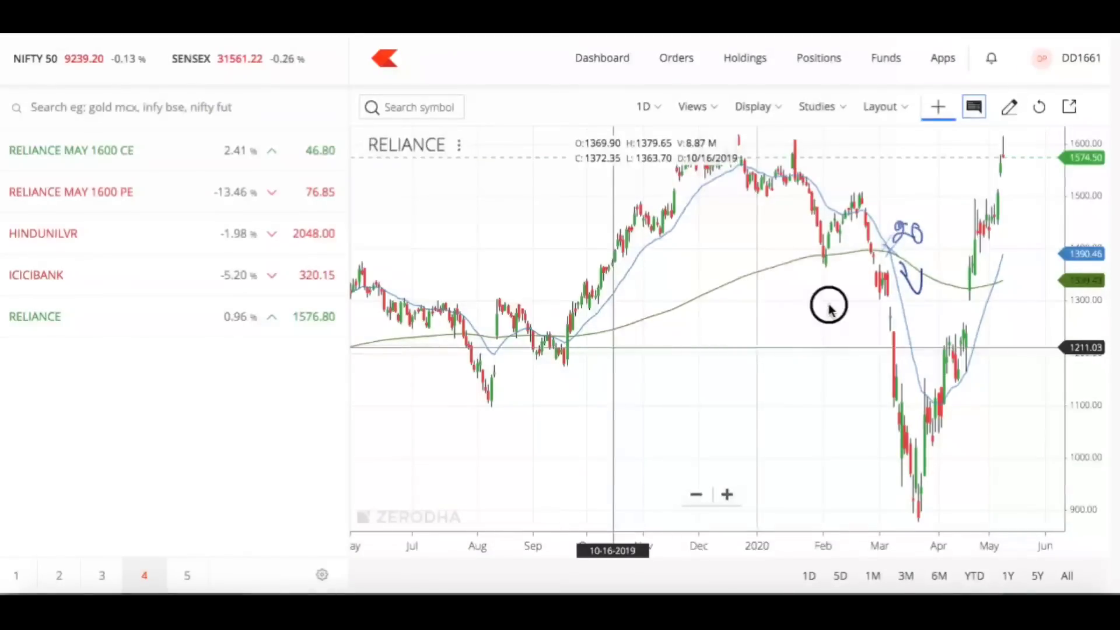
drag(829, 301, 834, 328)
drag(884, 280, 912, 399)
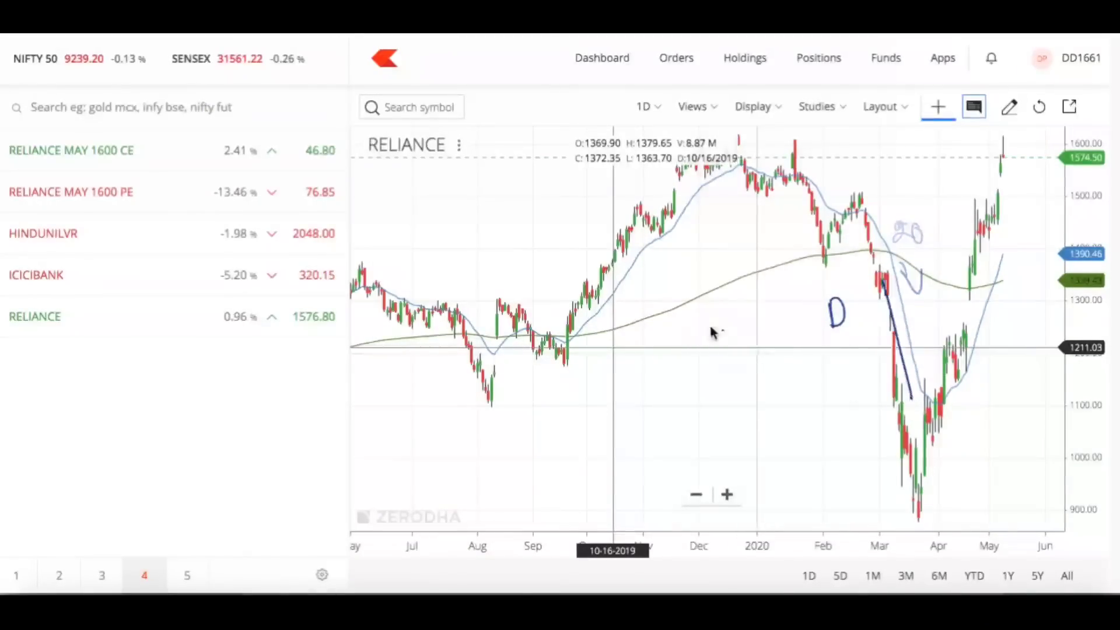
- Circle the RELIANCE symbol name and mark the most recent crossover of the two averages in May 2020
mouse_move(370, 178)
mouse_down()
mouse_move(383, 198)
mouse_move(361, 204)
mouse_up()
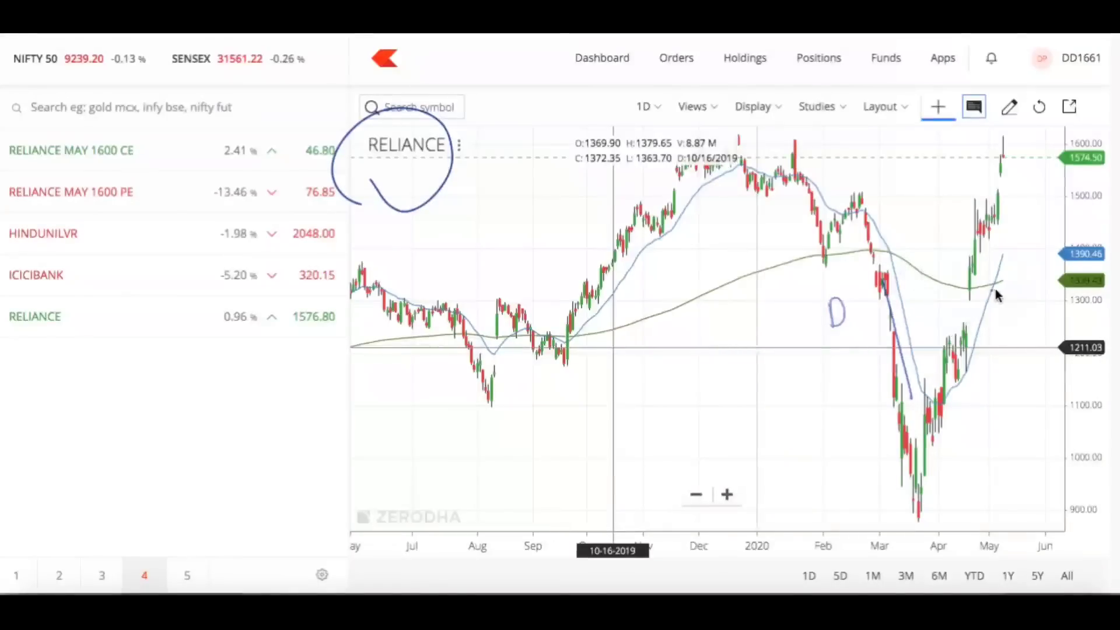
drag(996, 292, 994, 279)
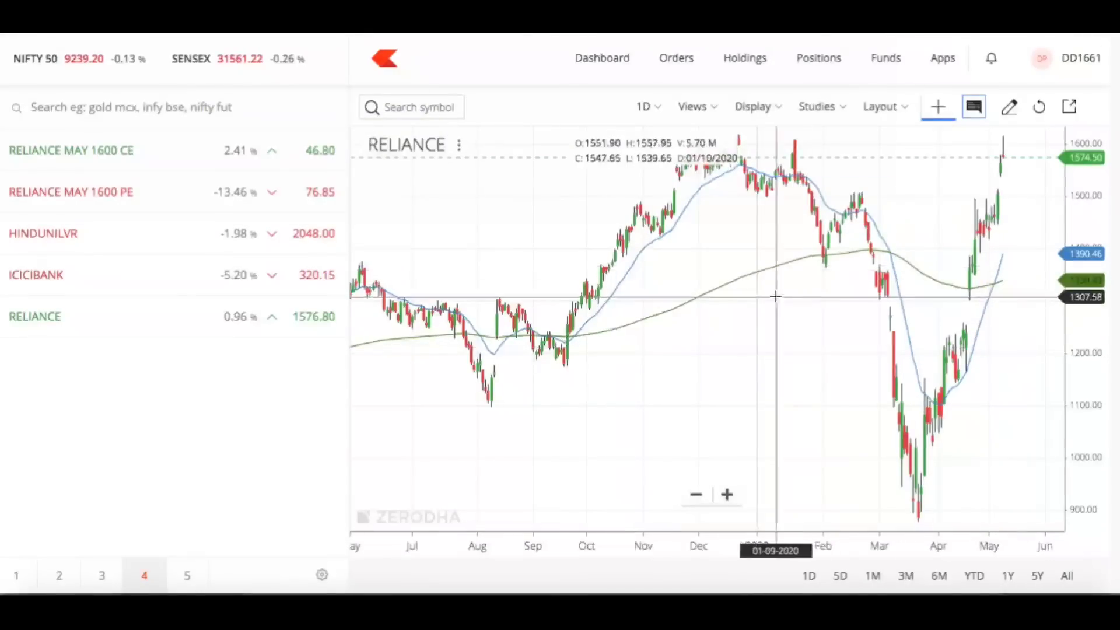
- Change the period of the green exponential moving average to 50 and apply the setting
right_click(767, 270)
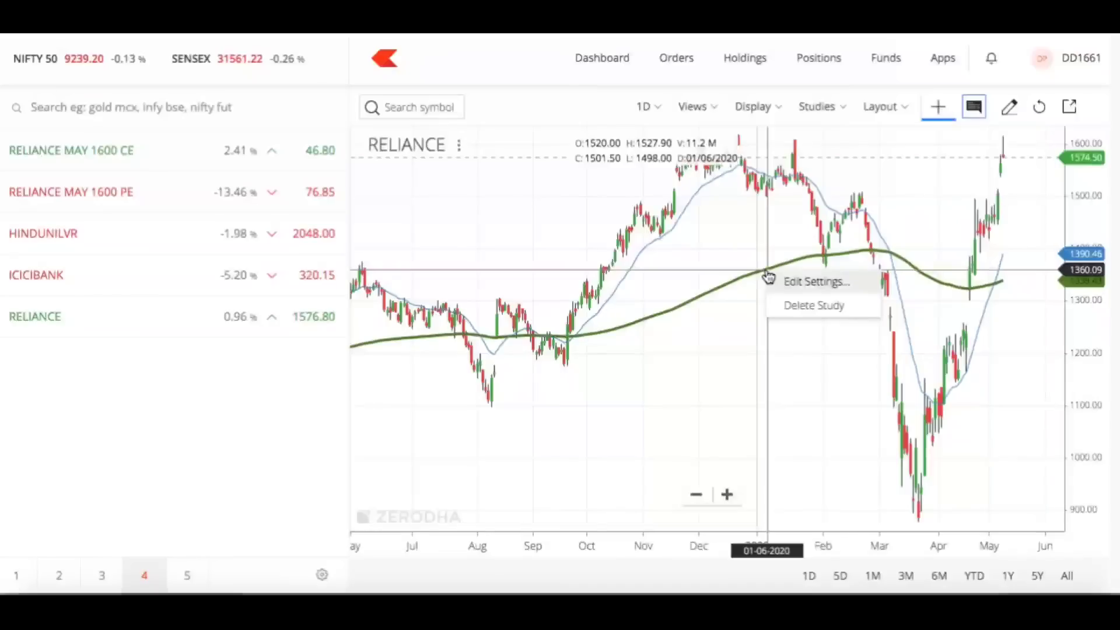
click(802, 282)
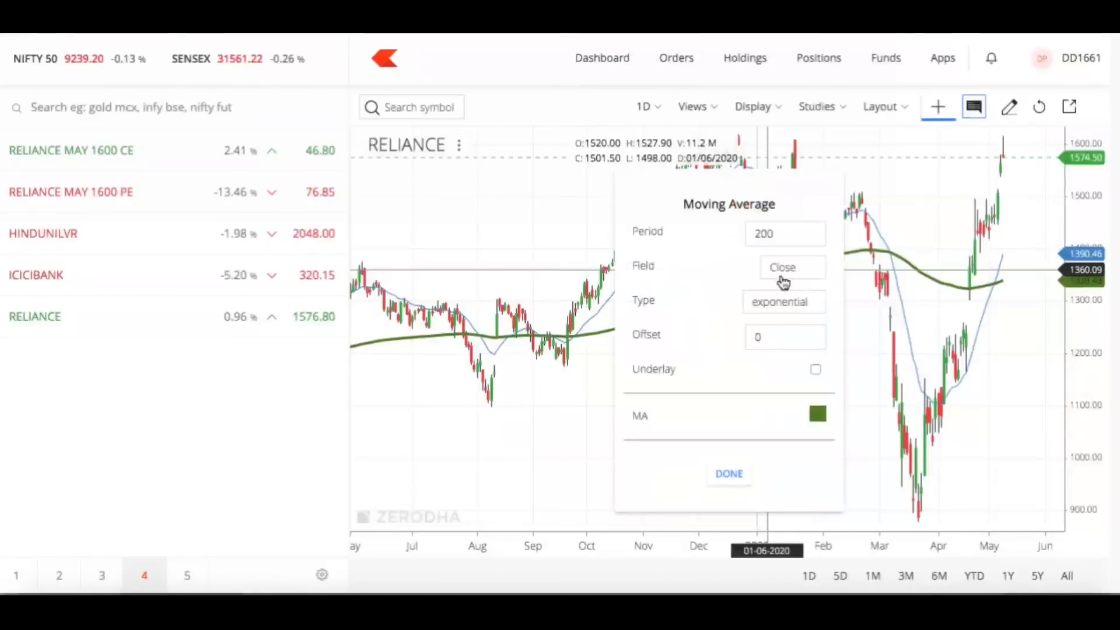
click(783, 223)
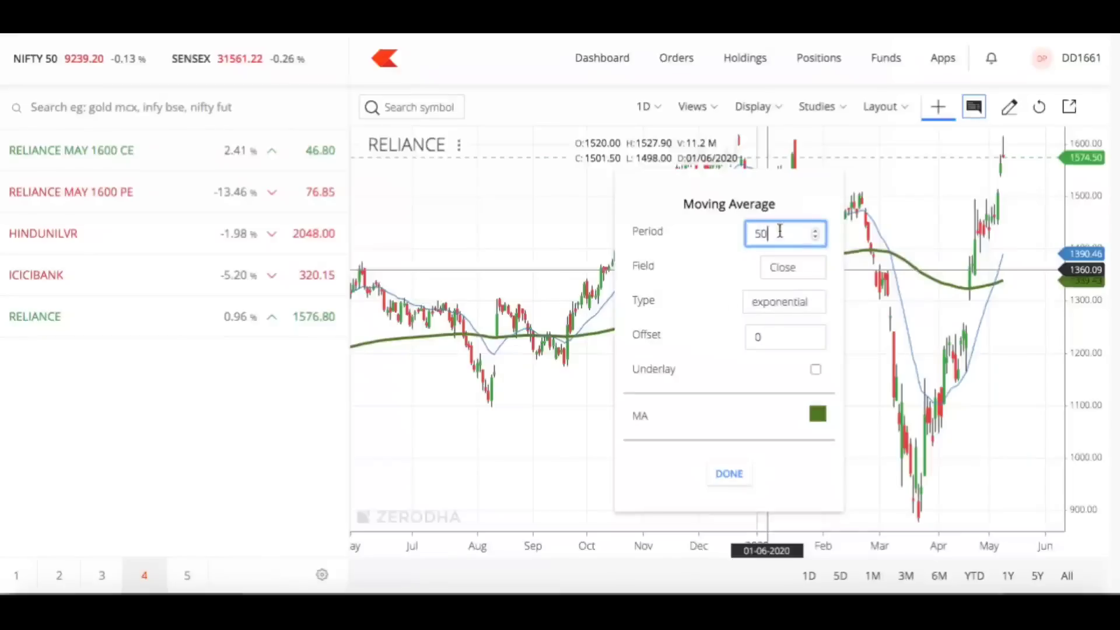
click(730, 478)
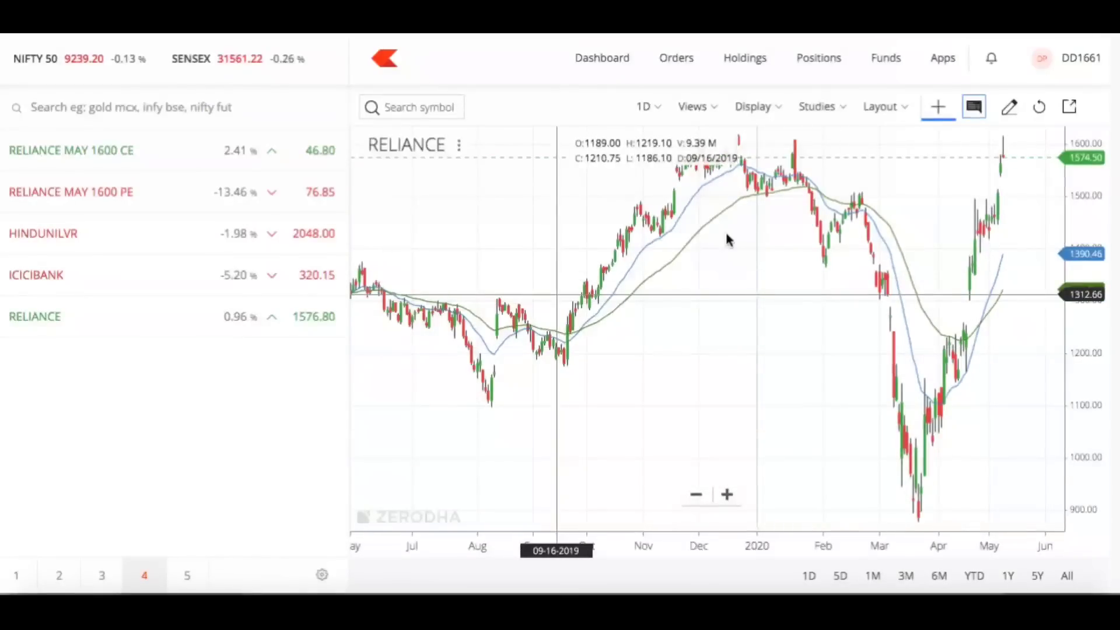
- Circle the September 2019 crossover with a rising line, and cross-mark the early 2020 crossover with handwritten "Sell" and "Down"
click(577, 343)
drag(586, 326, 607, 302)
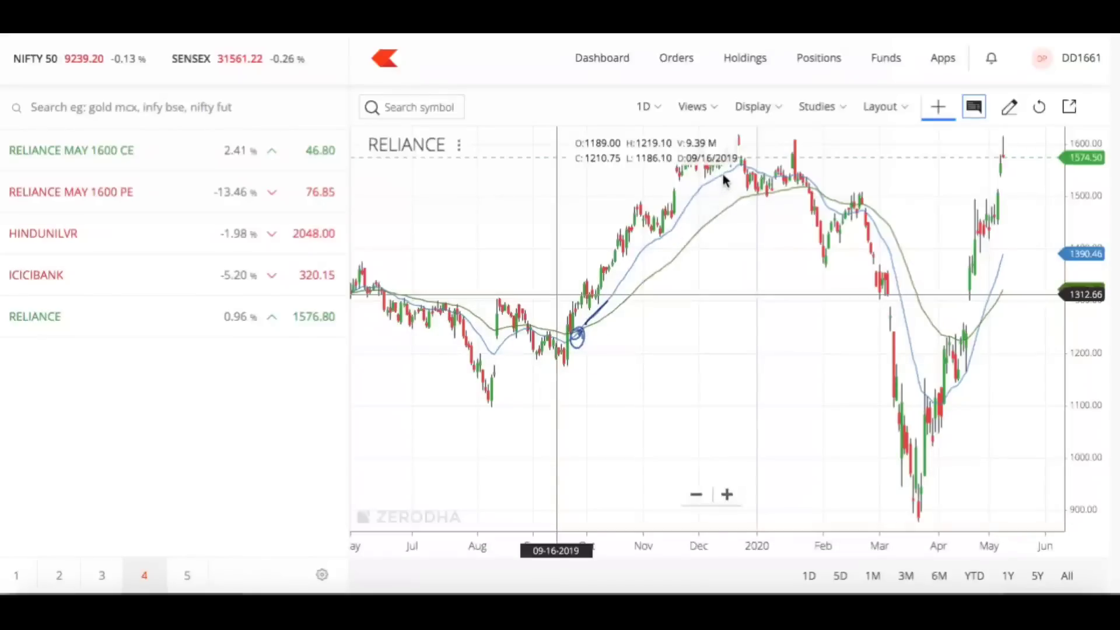
mouse_move(760, 144)
mouse_down()
mouse_move(767, 168)
mouse_move(814, 203)
mouse_up()
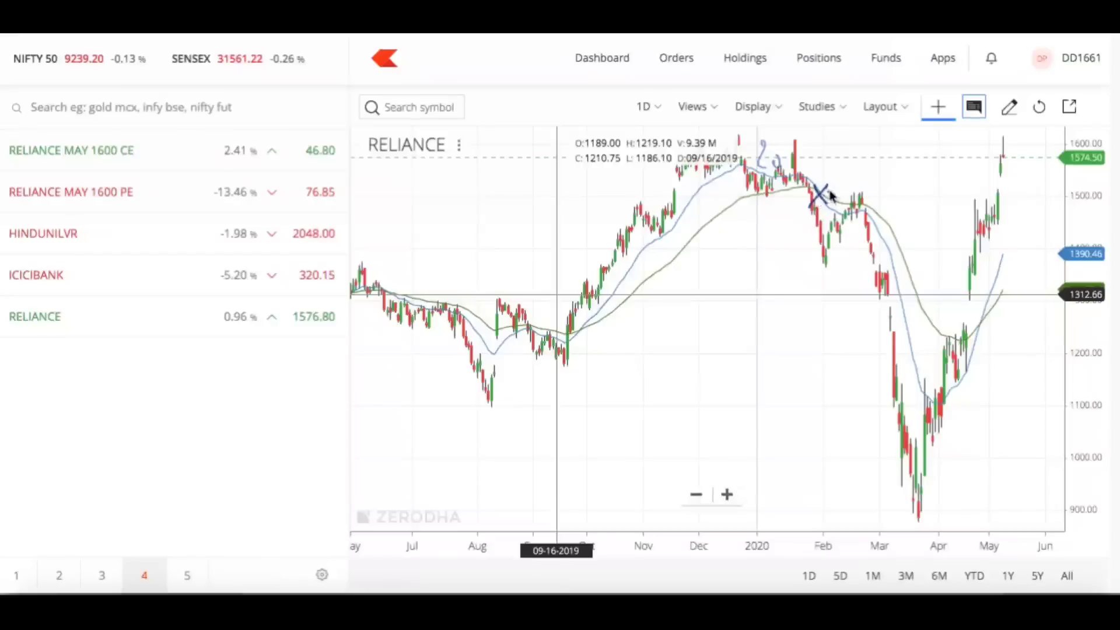
mouse_move(794, 219)
mouse_down()
mouse_move(790, 228)
mouse_move(823, 215)
mouse_up()
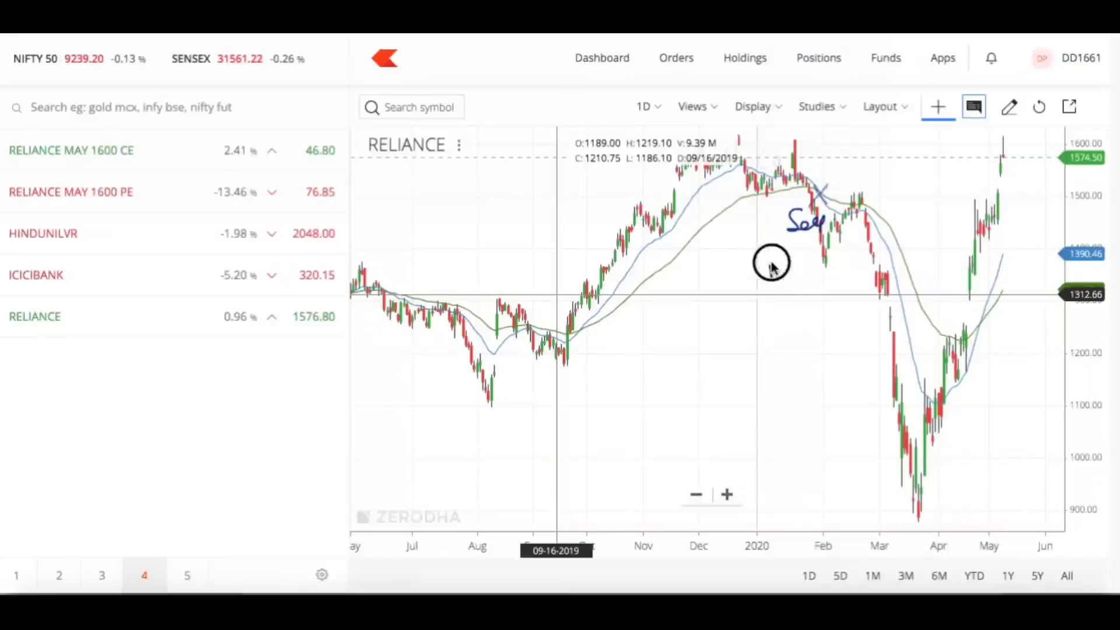
drag(789, 269, 838, 273)
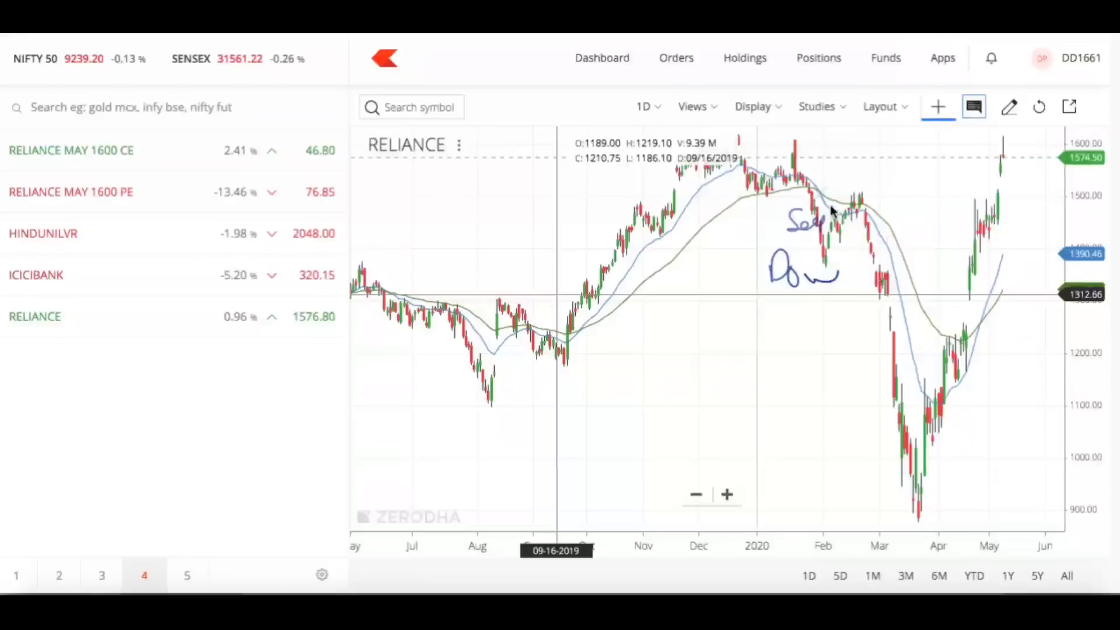
- Draw a short line at the late-March 2020 prices, then circle the latest crossover with handwritten "Up" and rising lines
drag(930, 414, 941, 445)
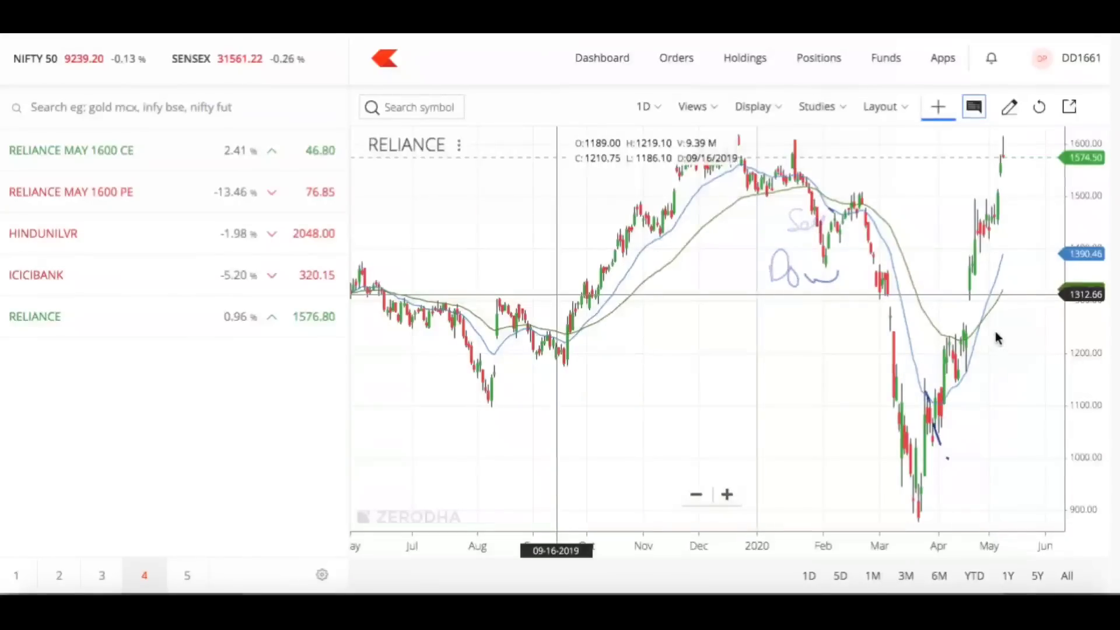
mouse_move(980, 322)
mouse_down()
mouse_move(1014, 333)
mouse_move(1025, 318)
mouse_up()
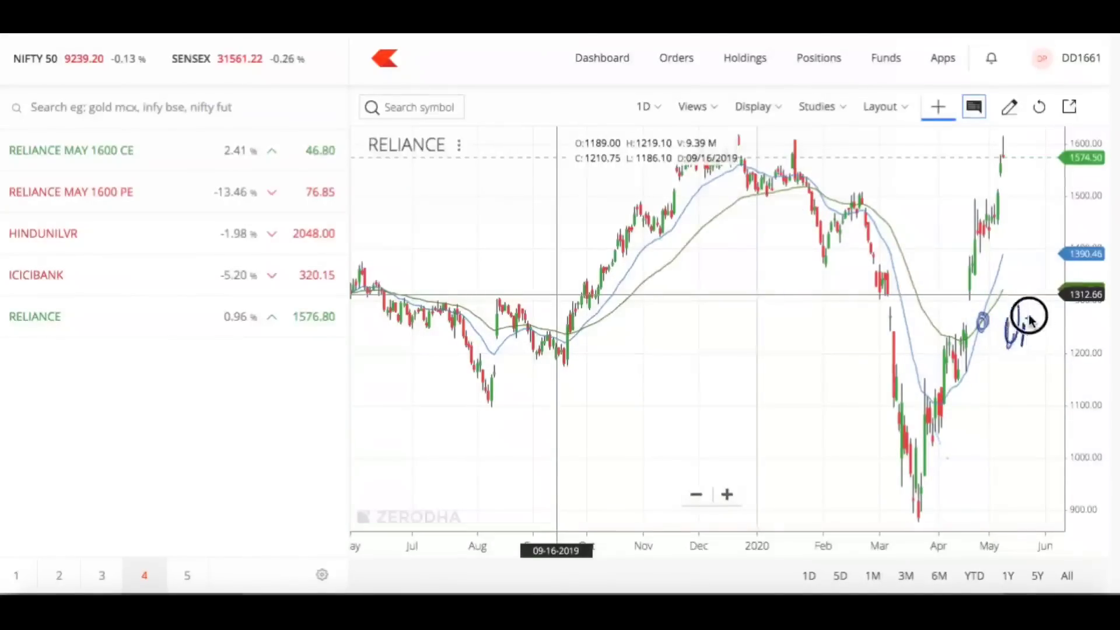
mouse_move(1016, 233)
mouse_down()
mouse_move(1022, 274)
mouse_move(987, 300)
mouse_move(1043, 149)
mouse_up()
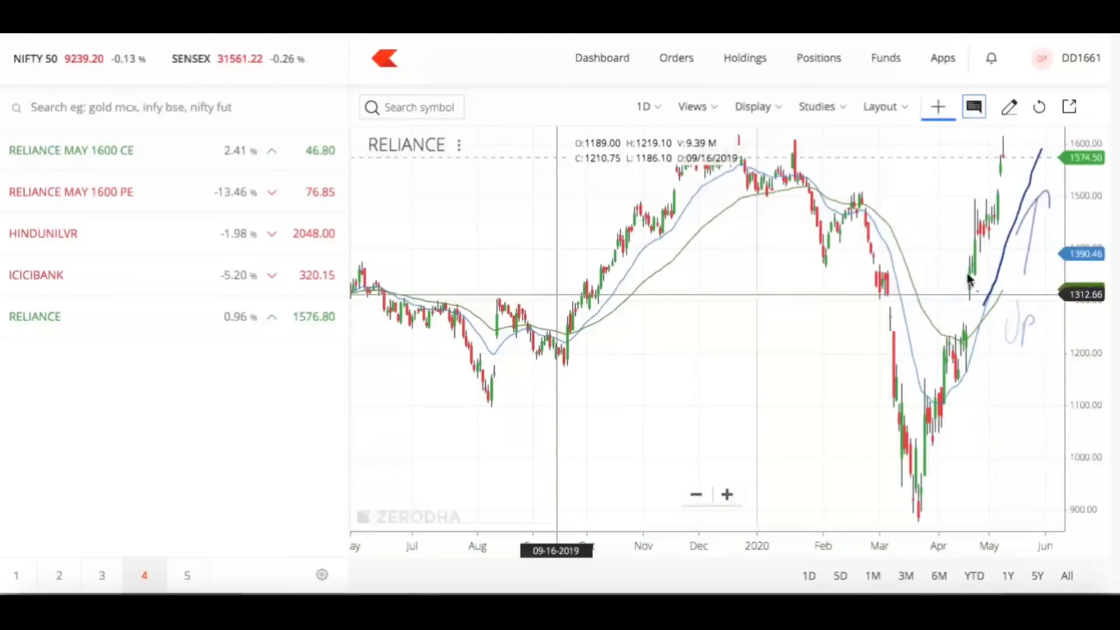
- Sketch a slow average curve from September 2019 past May 2020 and a curve of the latest price dropping down to it
mouse_move(701, 234)
mouse_down()
mouse_move(838, 257)
mouse_move(998, 333)
mouse_move(1075, 306)
mouse_up()
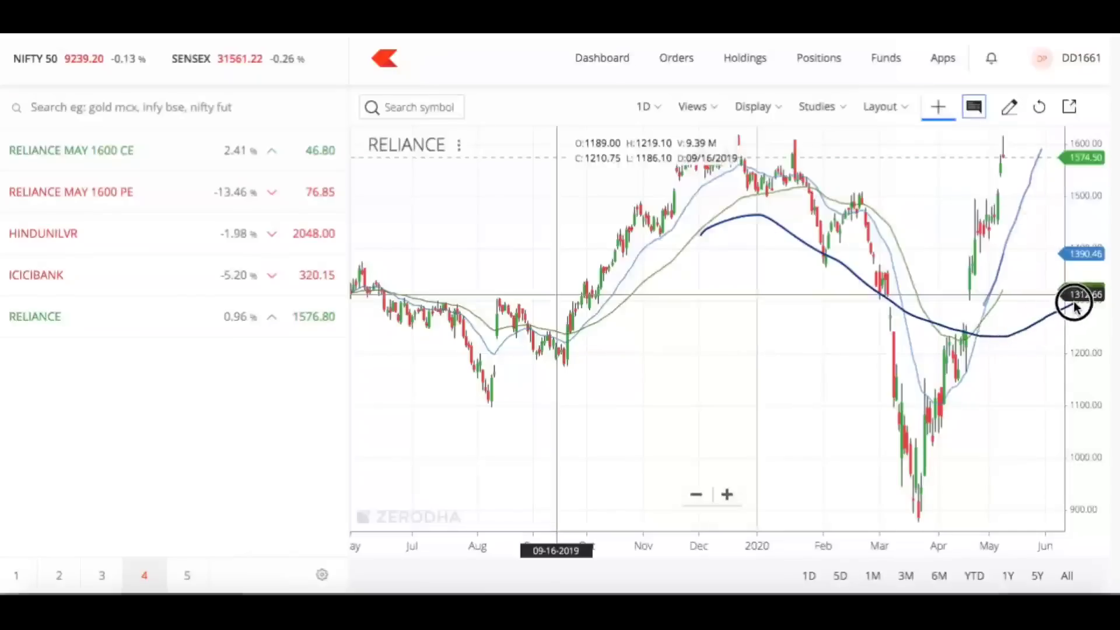
drag(713, 230, 527, 359)
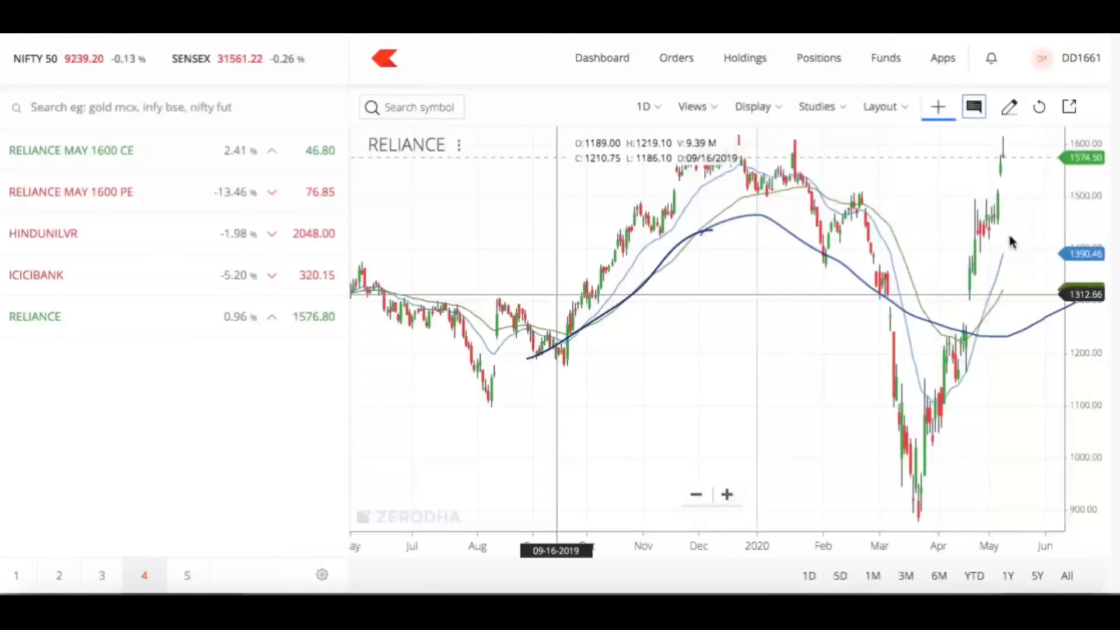
mouse_move(995, 164)
mouse_down()
mouse_move(1003, 147)
mouse_move(1041, 197)
mouse_move(1036, 268)
mouse_move(1059, 311)
mouse_up()
- Trace the price's March 2020 fall and recovery, and sketch a nearly flat slow average for it to meet in May
mouse_move(891, 315)
mouse_down()
mouse_move(893, 414)
mouse_move(962, 423)
mouse_up()
mouse_move(827, 284)
mouse_down()
mouse_move(964, 318)
mouse_move(1062, 301)
mouse_up()
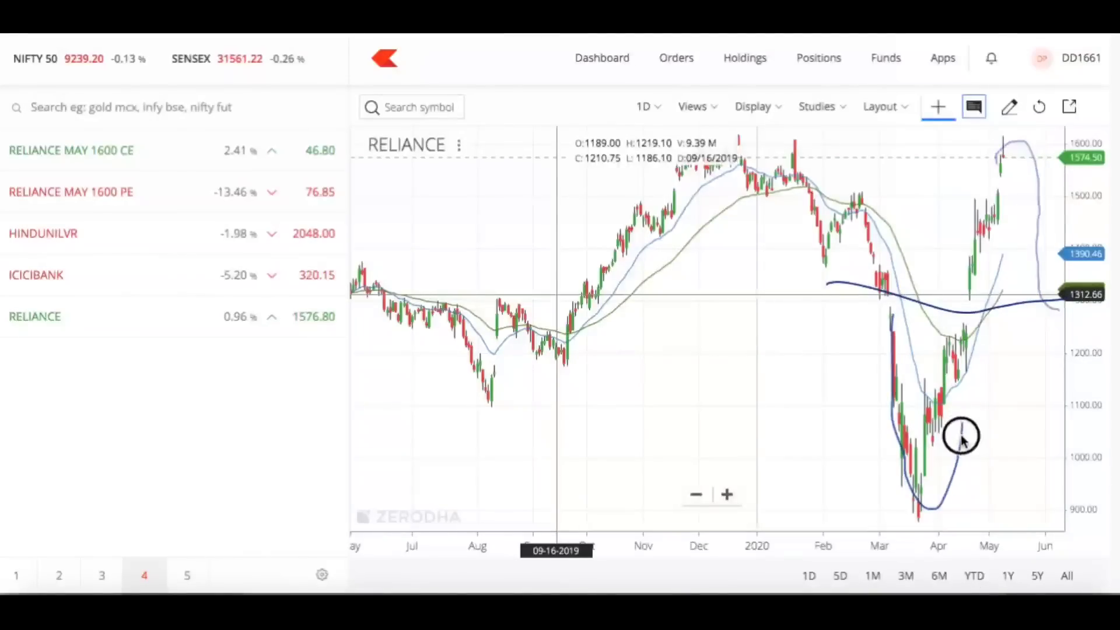
mouse_move(961, 438)
mouse_down()
mouse_move(978, 365)
mouse_move(1011, 301)
mouse_up()
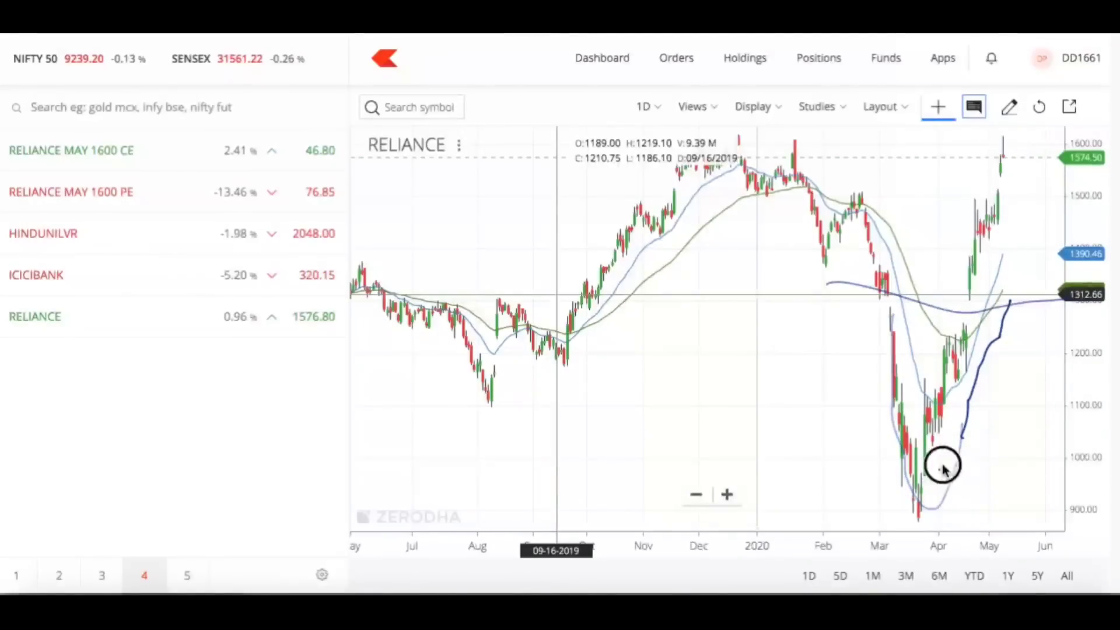
- Circle the area beside the March 2020 low, and sketch the slow average with a vertical line near June 2020
drag(944, 469, 977, 488)
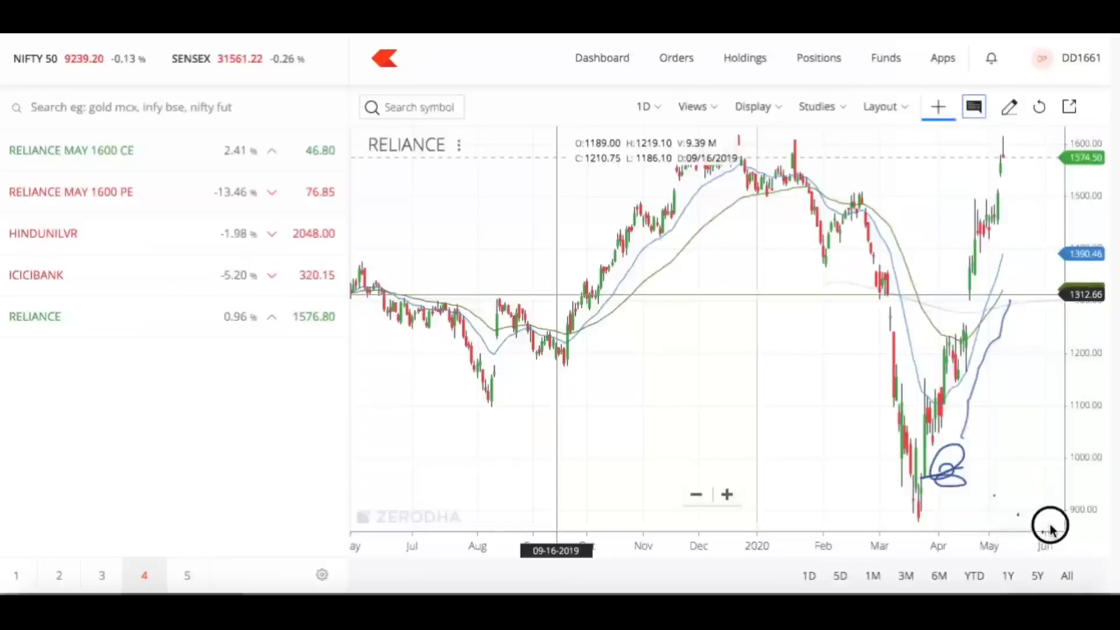
mouse_move(1050, 528)
mouse_down()
mouse_move(1055, 385)
mouse_move(1028, 315)
mouse_move(998, 337)
mouse_up()
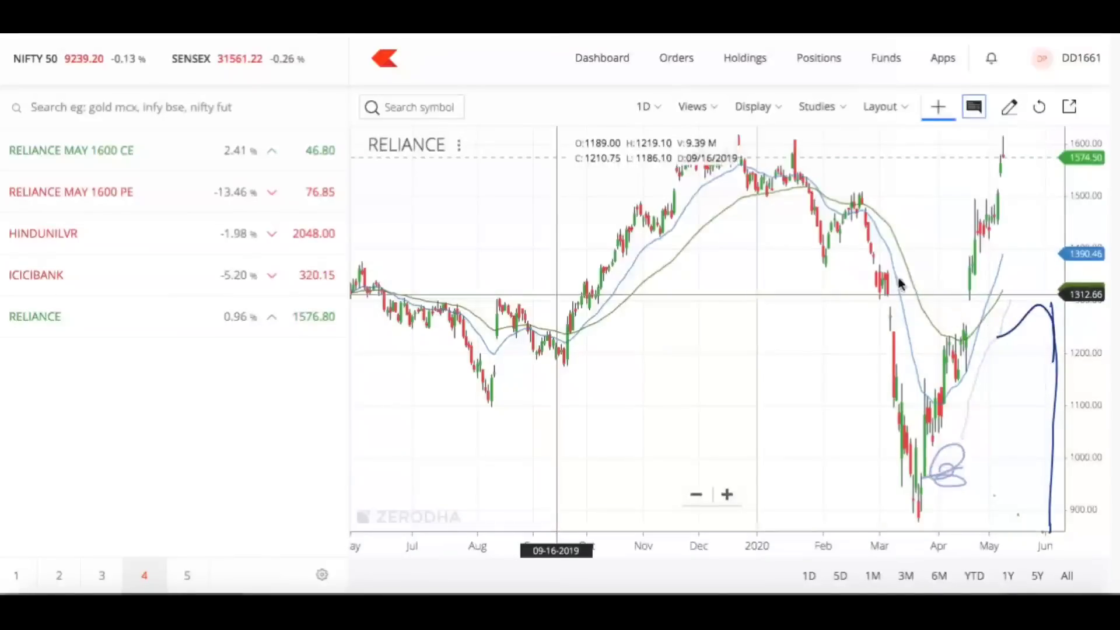
drag(878, 278, 1051, 306)
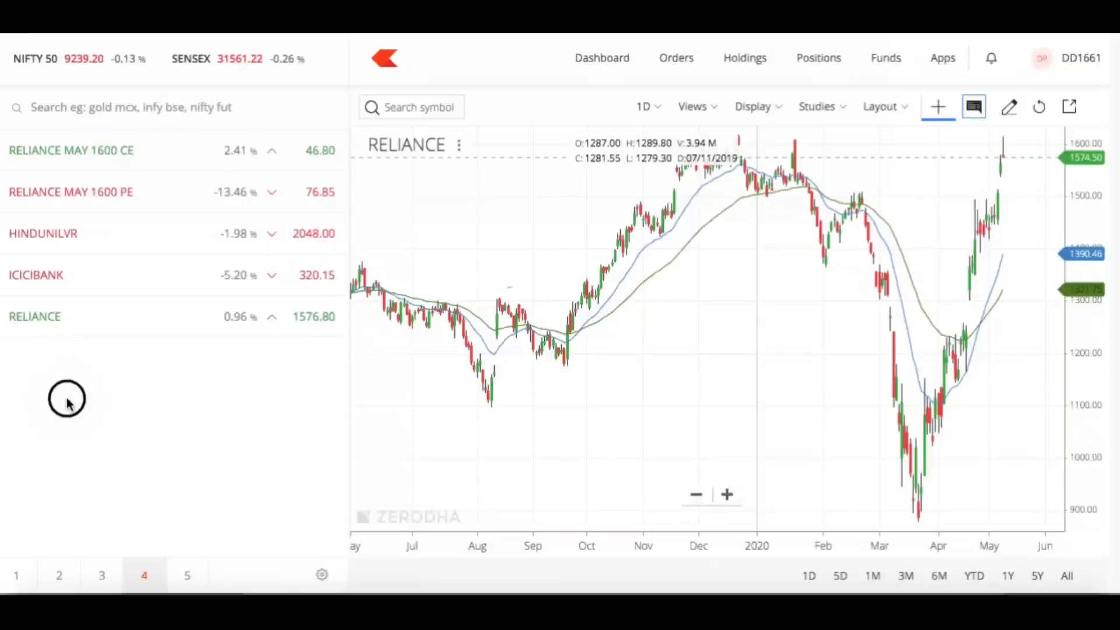
- Handwrite "2" and draw two crossing lines in the blank area below the watchlist
mouse_move(67, 400)
mouse_down()
mouse_move(80, 438)
mouse_move(133, 406)
mouse_up()
drag(232, 343, 186, 458)
drag(143, 362, 320, 427)
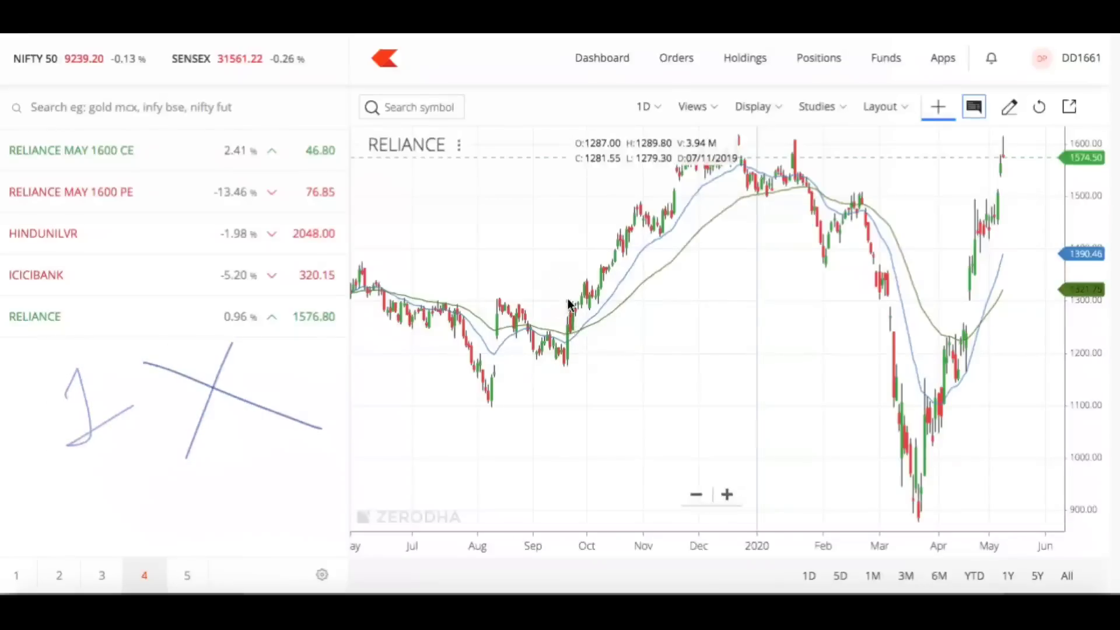
- Mark the September 2019 crossover with a cross and handwrite a note beginning with "R" below it
drag(569, 299, 577, 380)
drag(553, 329, 590, 332)
mouse_move(419, 411)
mouse_down()
mouse_move(422, 460)
mouse_move(455, 458)
mouse_up()
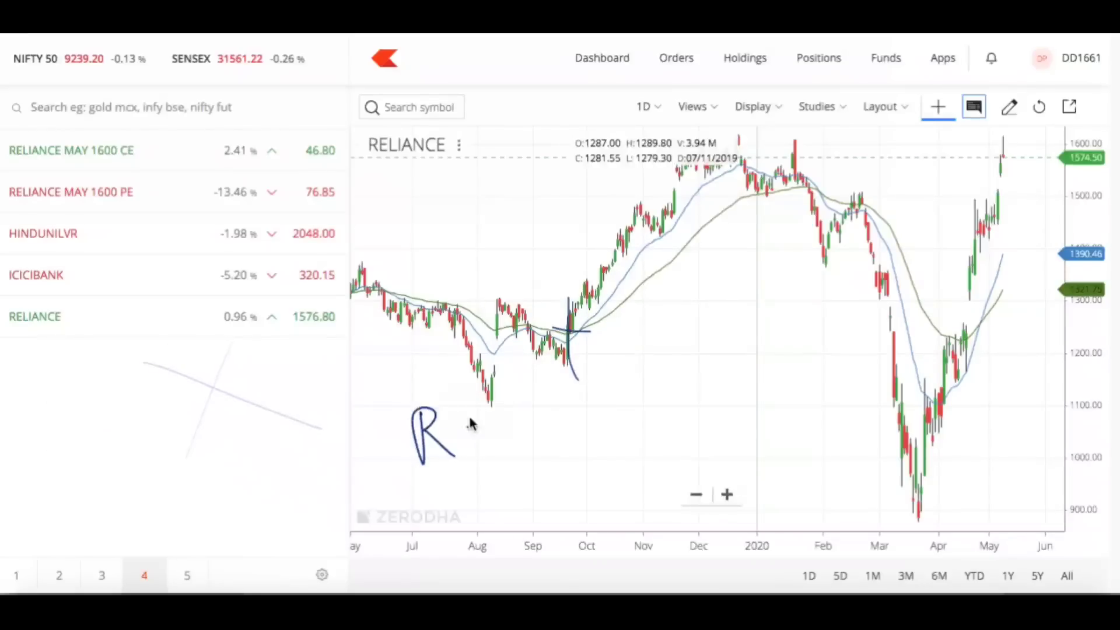
drag(483, 413, 461, 444)
mouse_move(494, 402)
mouse_down()
mouse_move(498, 432)
mouse_move(499, 398)
mouse_up()
mouse_move(606, 402)
mouse_down()
mouse_move(613, 444)
mouse_move(652, 425)
mouse_up()
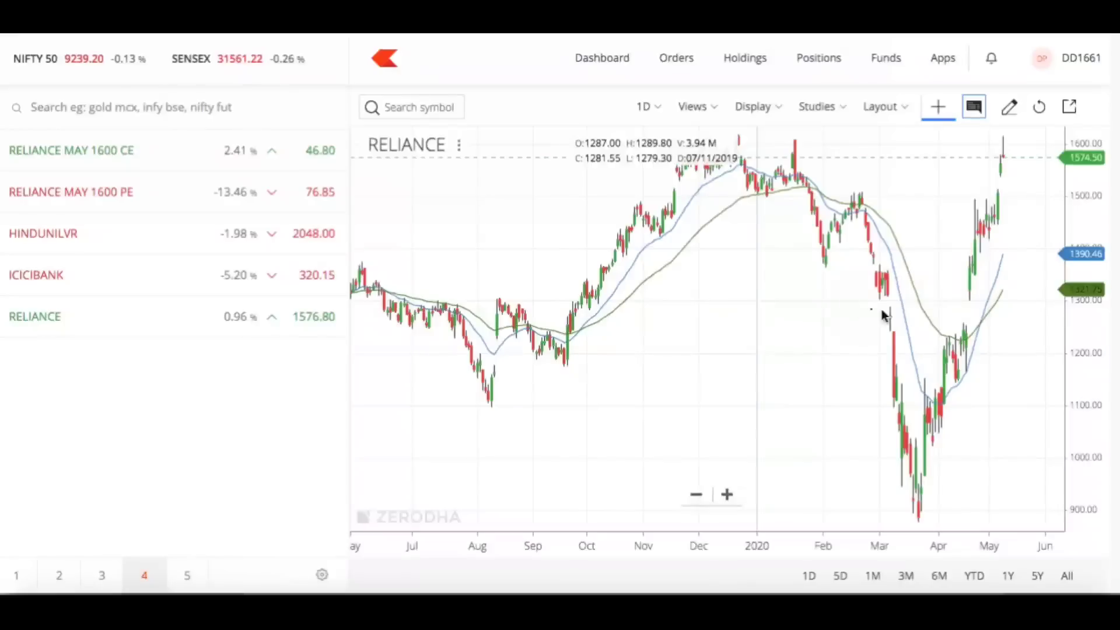
- Sketch rising strokes beside the May 2020 averages and handwrite "Buy" next to the latest candle
mouse_move(988, 272)
mouse_down()
mouse_move(1051, 146)
mouse_move(1014, 266)
mouse_up()
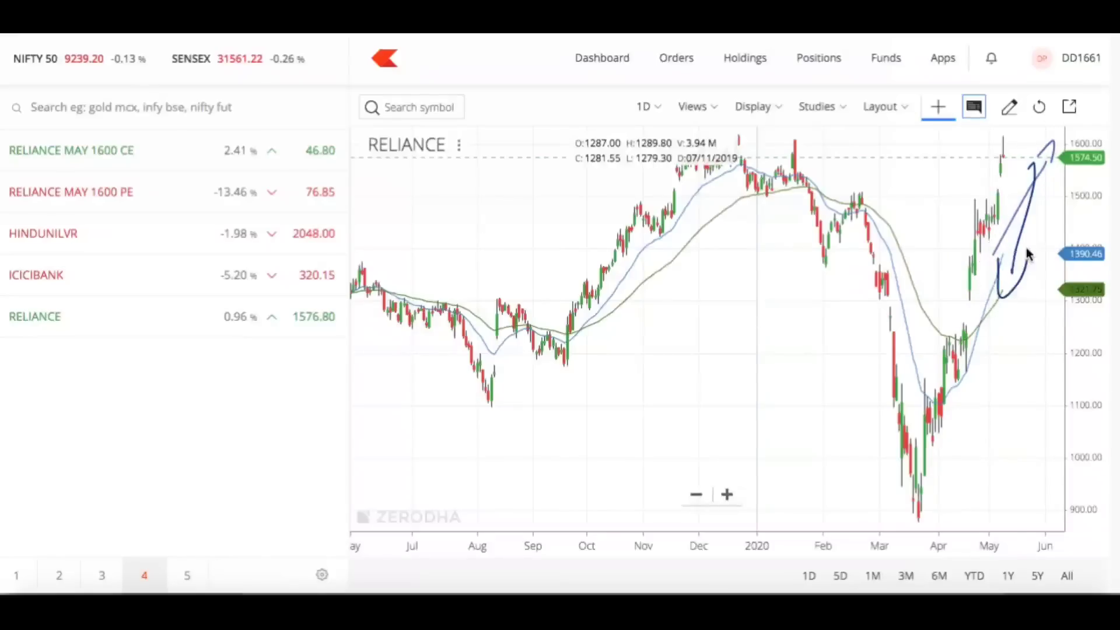
mouse_move(1003, 139)
mouse_down()
mouse_move(1001, 159)
mouse_move(1046, 150)
mouse_move(1065, 169)
mouse_move(1053, 193)
mouse_up()
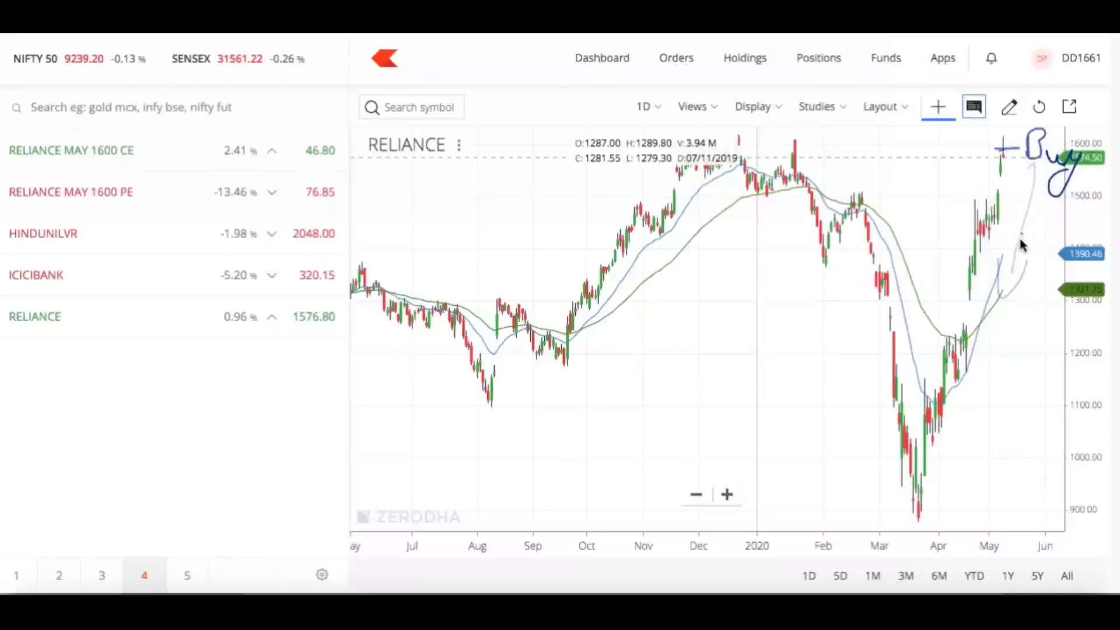
- Extend the green average with a rising line, trace a price drop towards it, and handwrite a label starting with "St" alongside
drag(985, 318, 1106, 207)
mouse_move(1038, 168)
mouse_down()
mouse_move(1013, 257)
mouse_move(1027, 272)
mouse_up()
drag(1057, 230, 1054, 257)
drag(1047, 245, 1063, 248)
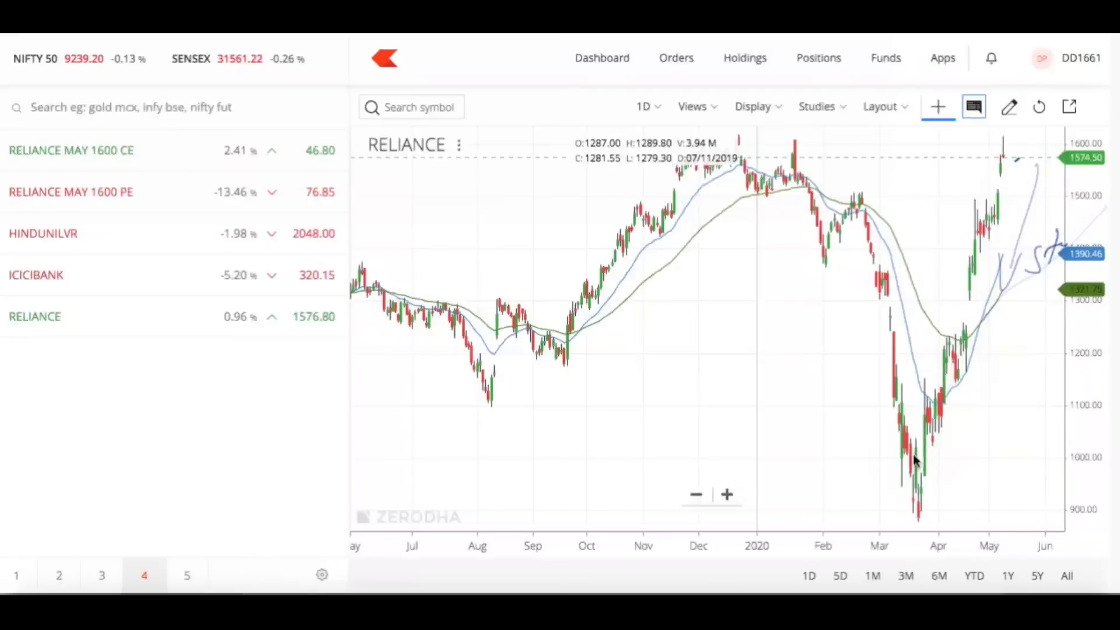
- Circle the price action meeting the blue average around April 2020 and sketch a slower average curve from March to beyond May
drag(914, 461, 908, 413)
drag(883, 286, 1042, 321)
click(945, 372)
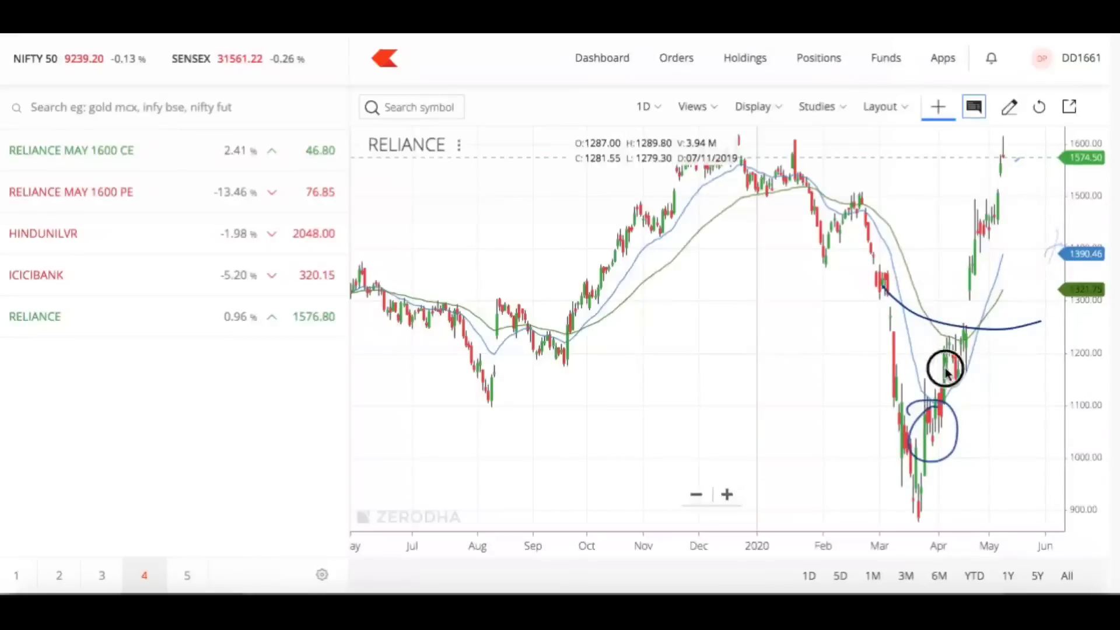
- Sketch a rising arrow from April 2020 past the latest candle, and mark the September 2019 and late January 2020 crossovers
mouse_move(946, 372)
mouse_down()
mouse_move(1042, 151)
mouse_move(1042, 206)
mouse_up()
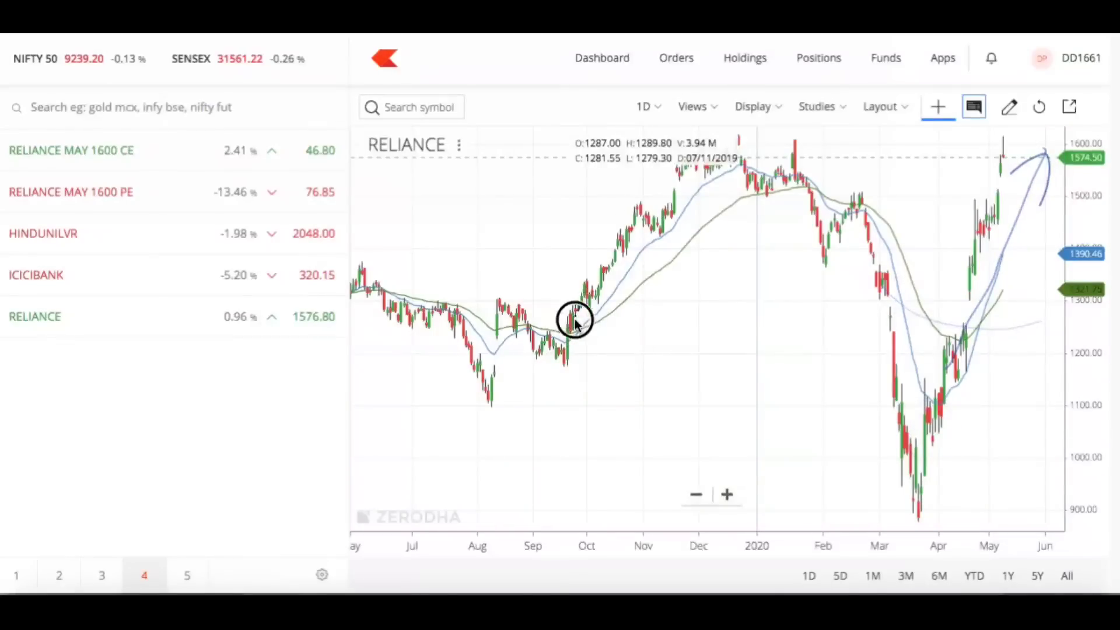
drag(575, 320, 614, 366)
drag(805, 183, 805, 186)
drag(789, 226, 771, 264)
- Switch the chart to 1-minute candles and mark the upward crossover shortly after 12:00
click(646, 106)
click(665, 151)
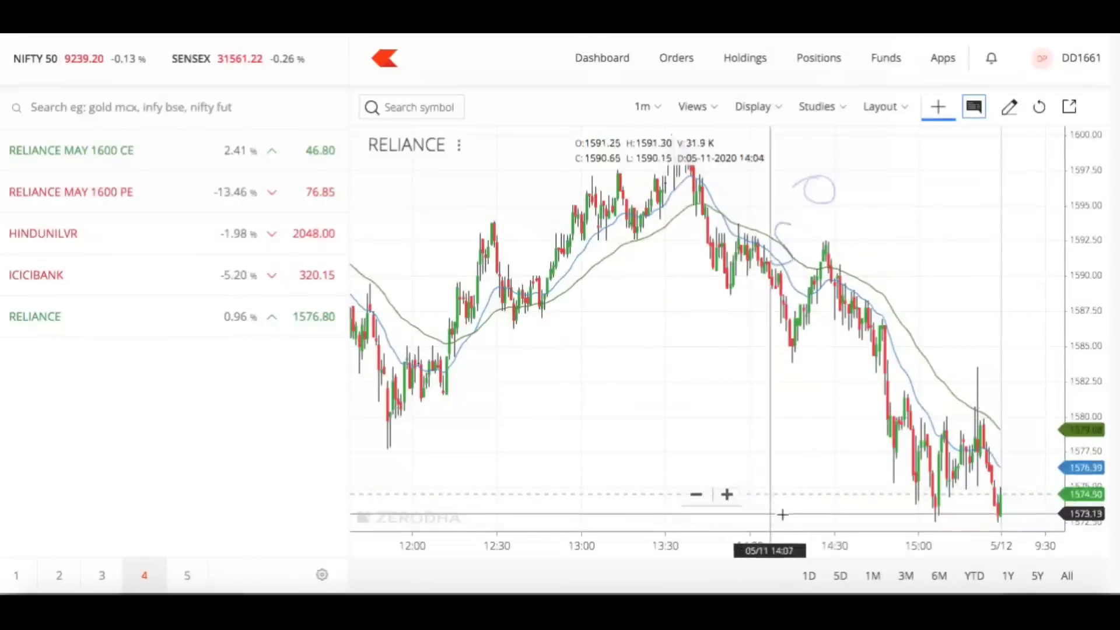
click(696, 495)
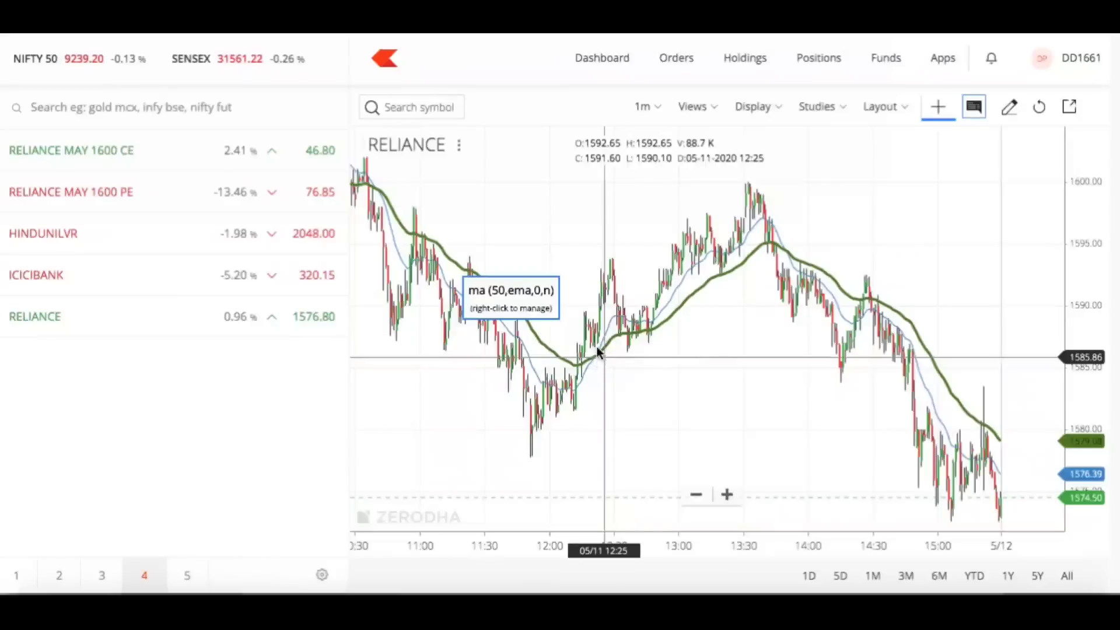
mouse_move(598, 352)
mouse_down()
mouse_move(617, 376)
mouse_move(620, 363)
mouse_move(611, 378)
mouse_up()
mouse_move(558, 346)
mouse_down()
mouse_move(618, 341)
mouse_move(594, 336)
mouse_up()
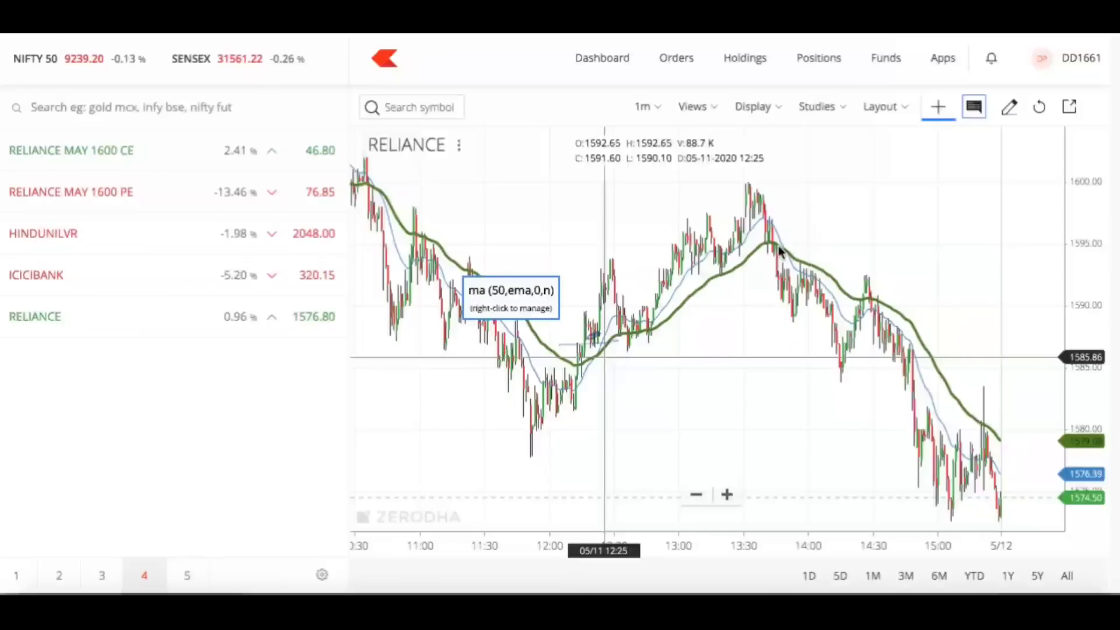
- Handwrite "Sell" at the downward crossover around 13:45 and sketch rising strokes at the latest candles
mouse_move(776, 266)
mouse_down()
mouse_move(795, 238)
mouse_move(838, 228)
mouse_move(855, 241)
mouse_up()
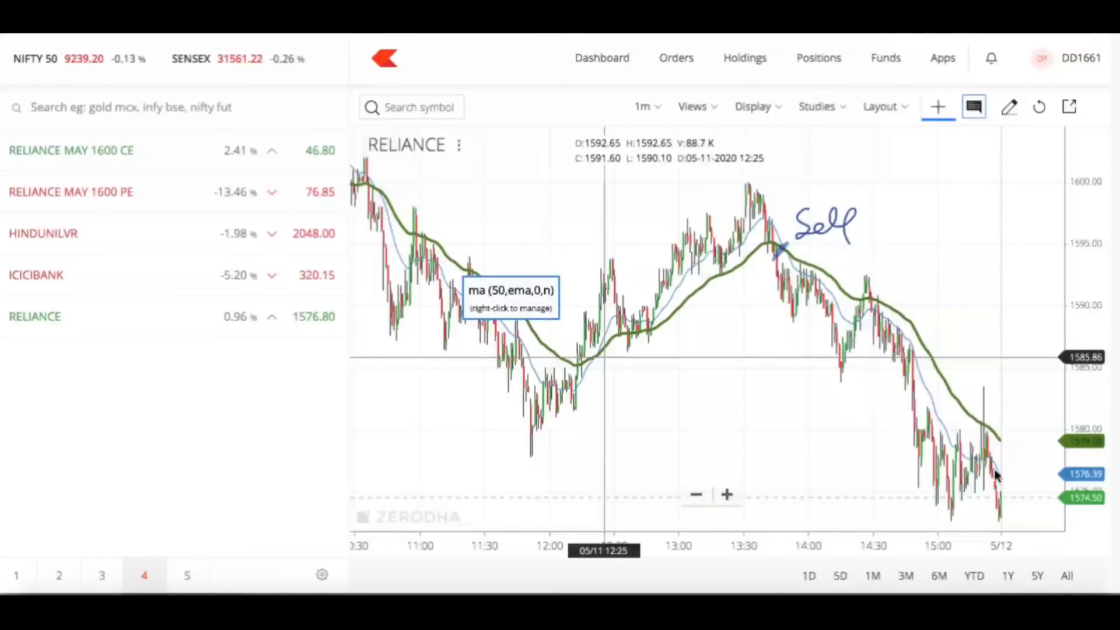
drag(992, 455, 1028, 421)
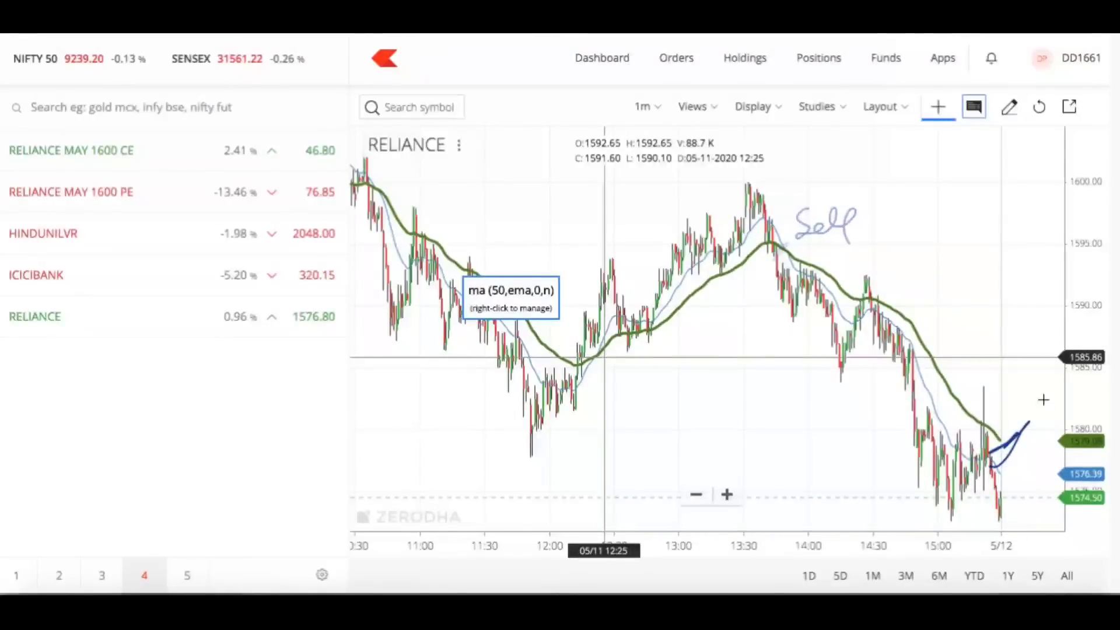
- Label the intraday crossovers "Sell" near 10:45, "B" near 12:15 and "Sell" near 13:45, and extend both averages downward from the last candle
click(695, 495)
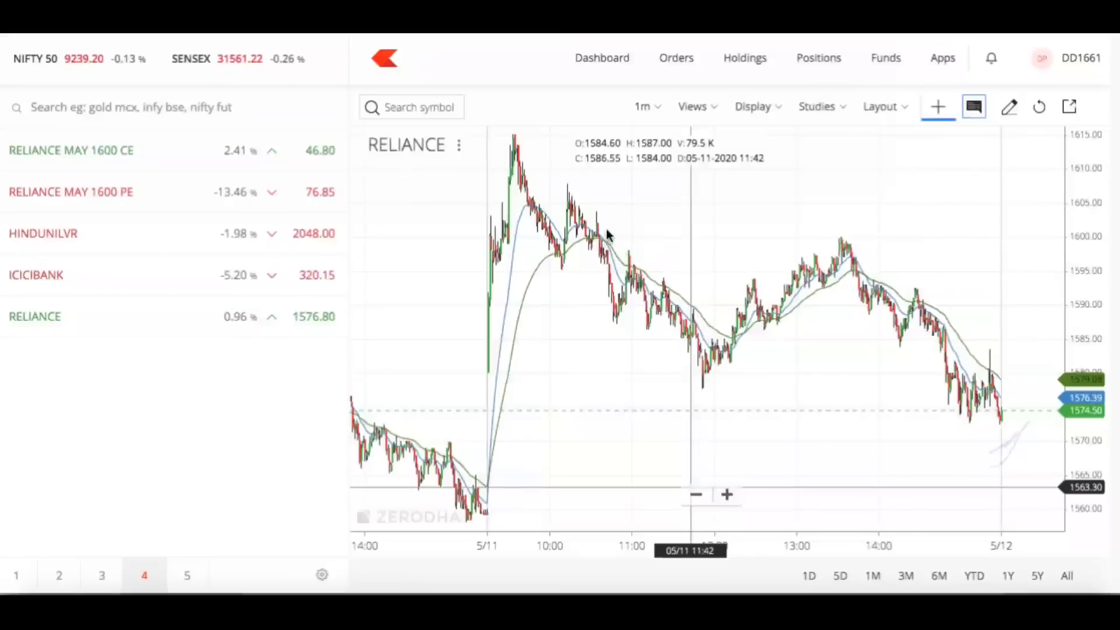
mouse_move(604, 235)
mouse_down()
mouse_move(630, 216)
mouse_move(645, 230)
mouse_move(663, 220)
mouse_move(670, 236)
mouse_up()
drag(751, 351, 755, 353)
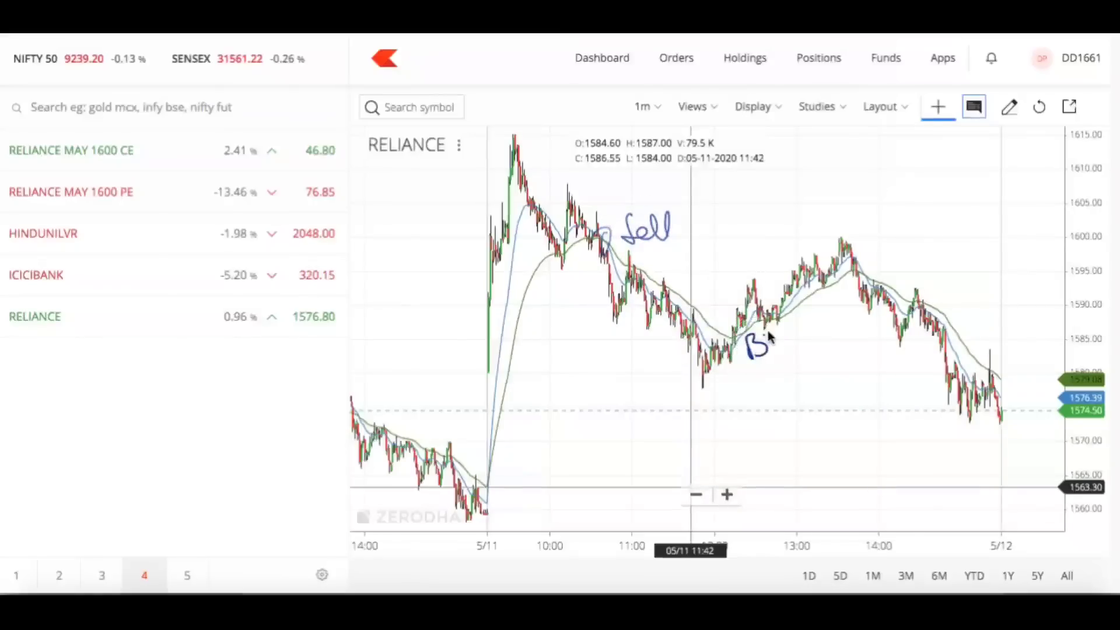
mouse_move(876, 245)
mouse_down()
mouse_move(885, 265)
mouse_move(929, 267)
mouse_up()
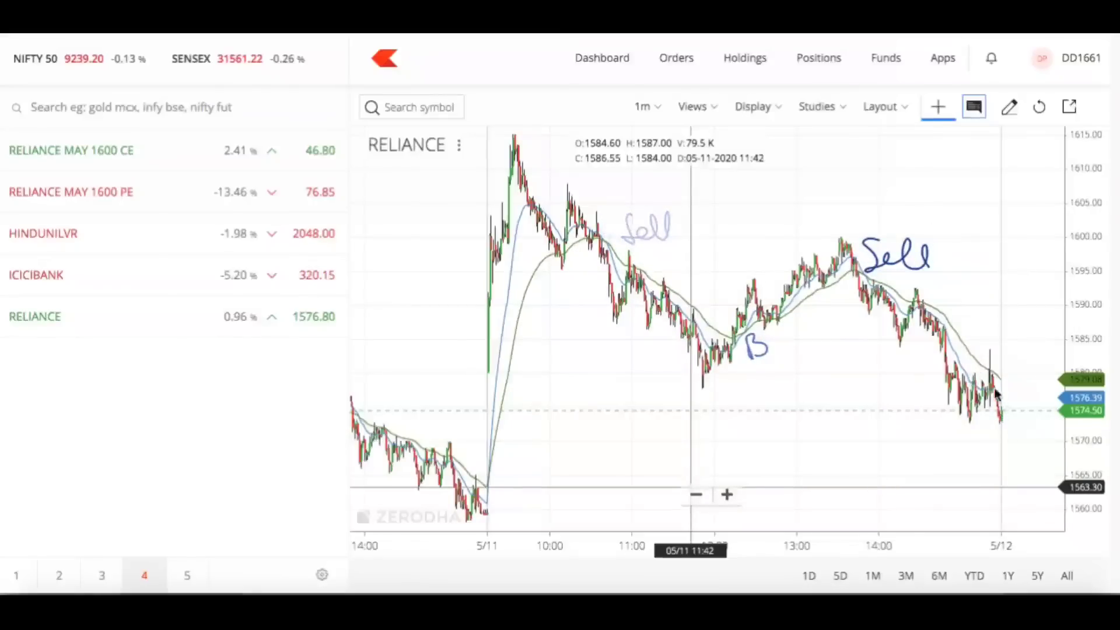
drag(995, 391, 1023, 392)
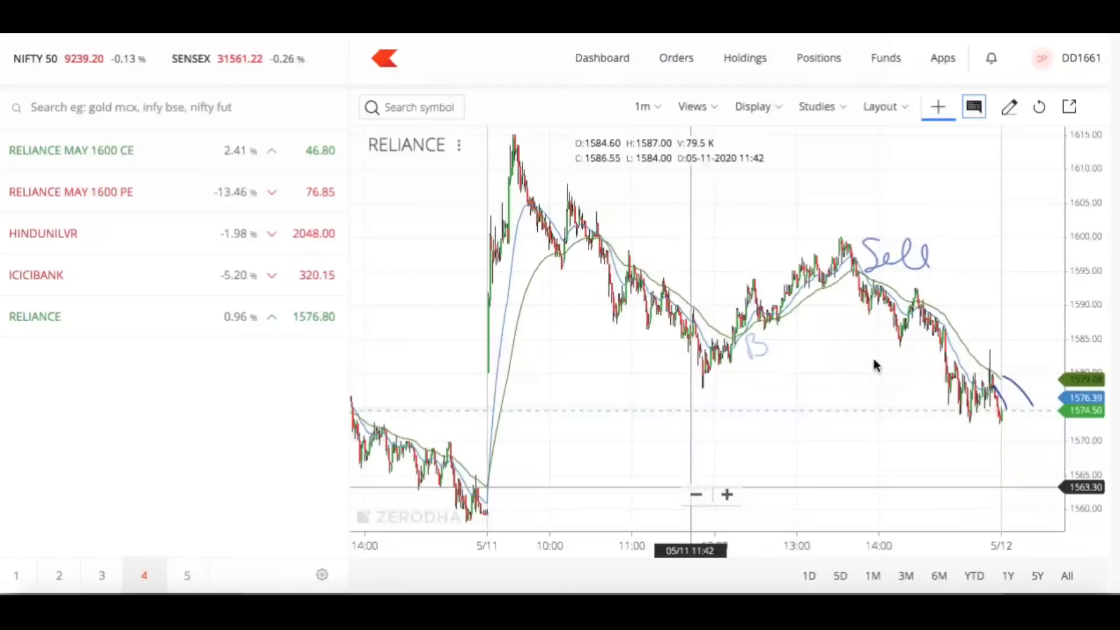
- Set the RELIANCE chart interval back to 1 day
click(652, 110)
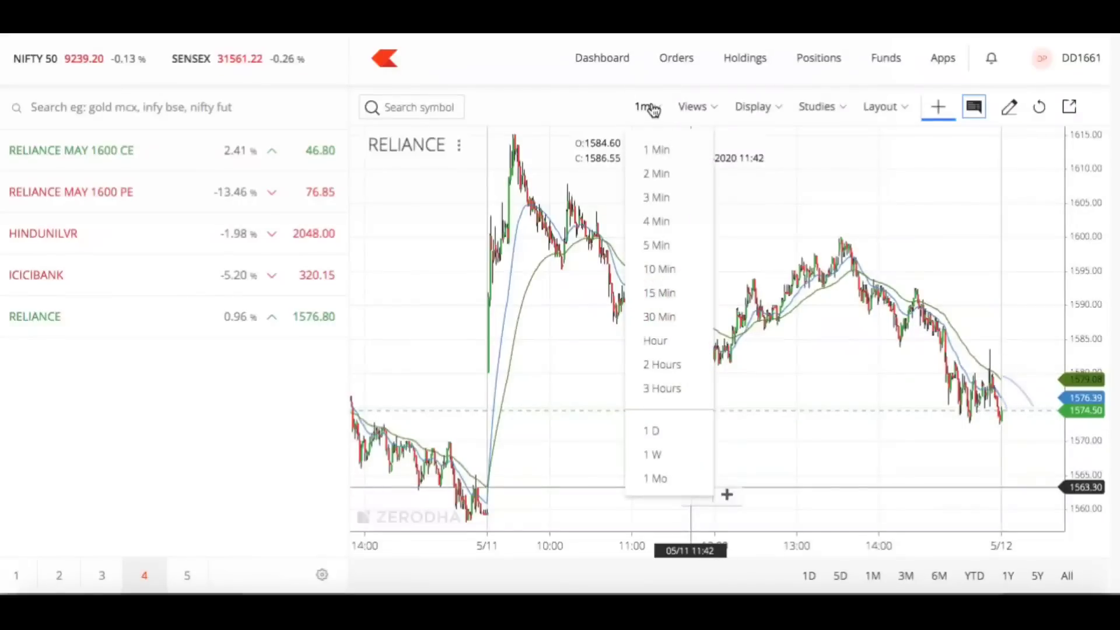
click(653, 431)
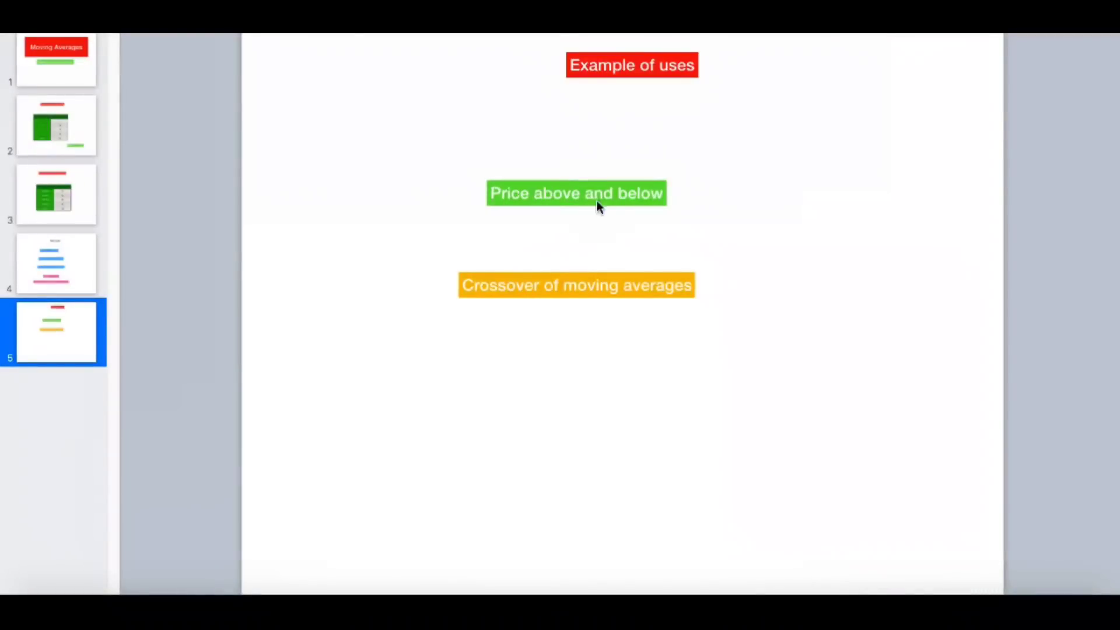
- Switch to the slide deck, mark the points on the last and "Few Logics" slides, and return to the "Moving Averages" title slide
drag(567, 339, 623, 318)
click(62, 289)
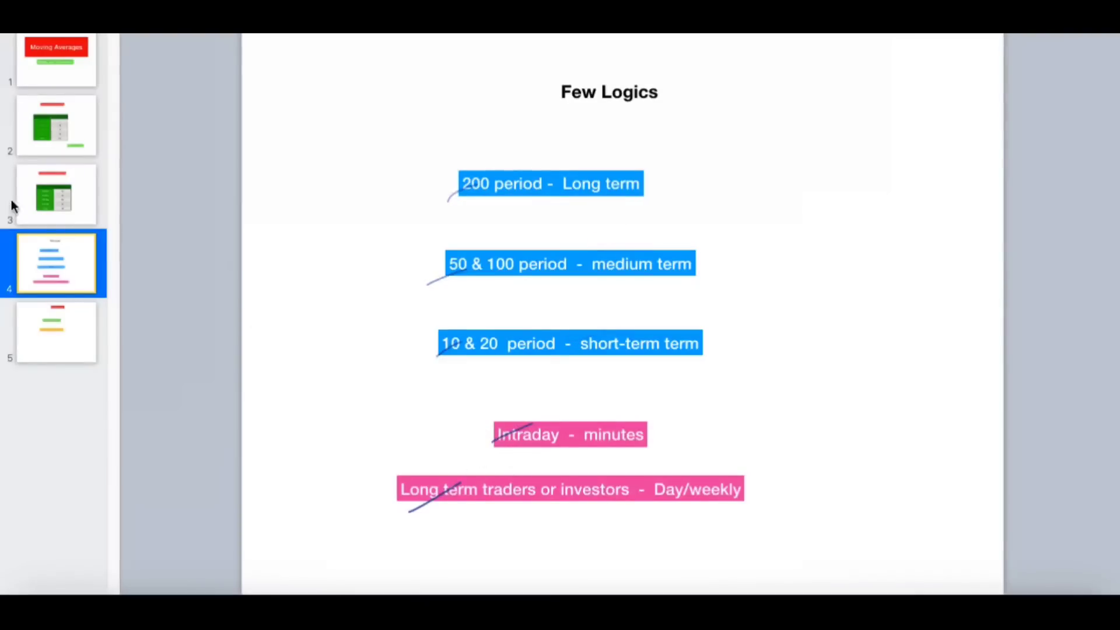
click(75, 175)
click(53, 112)
click(77, 58)
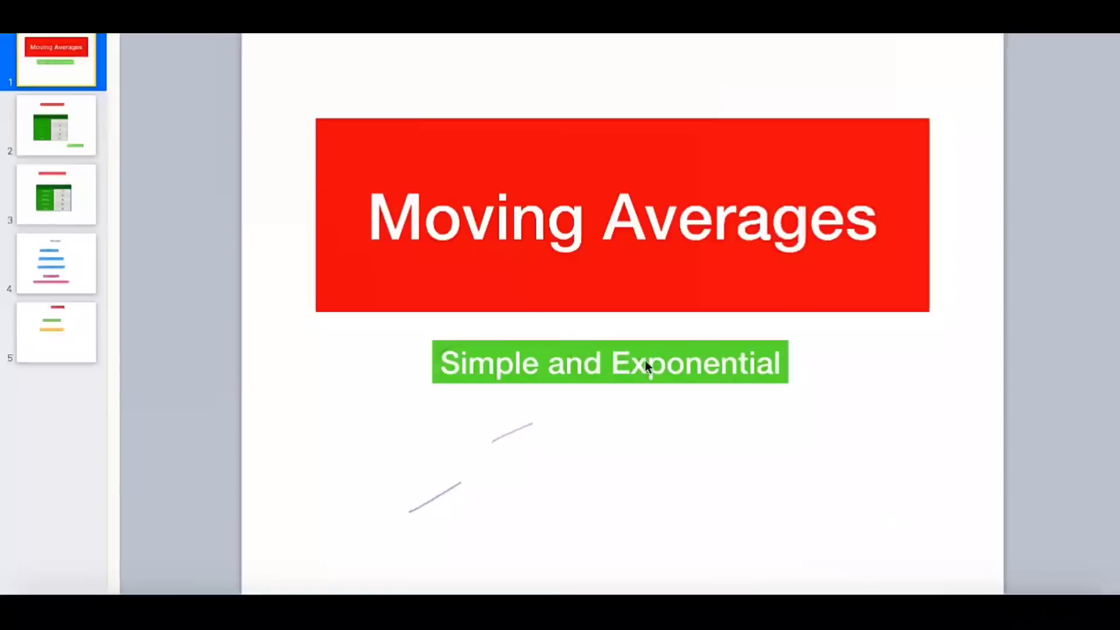